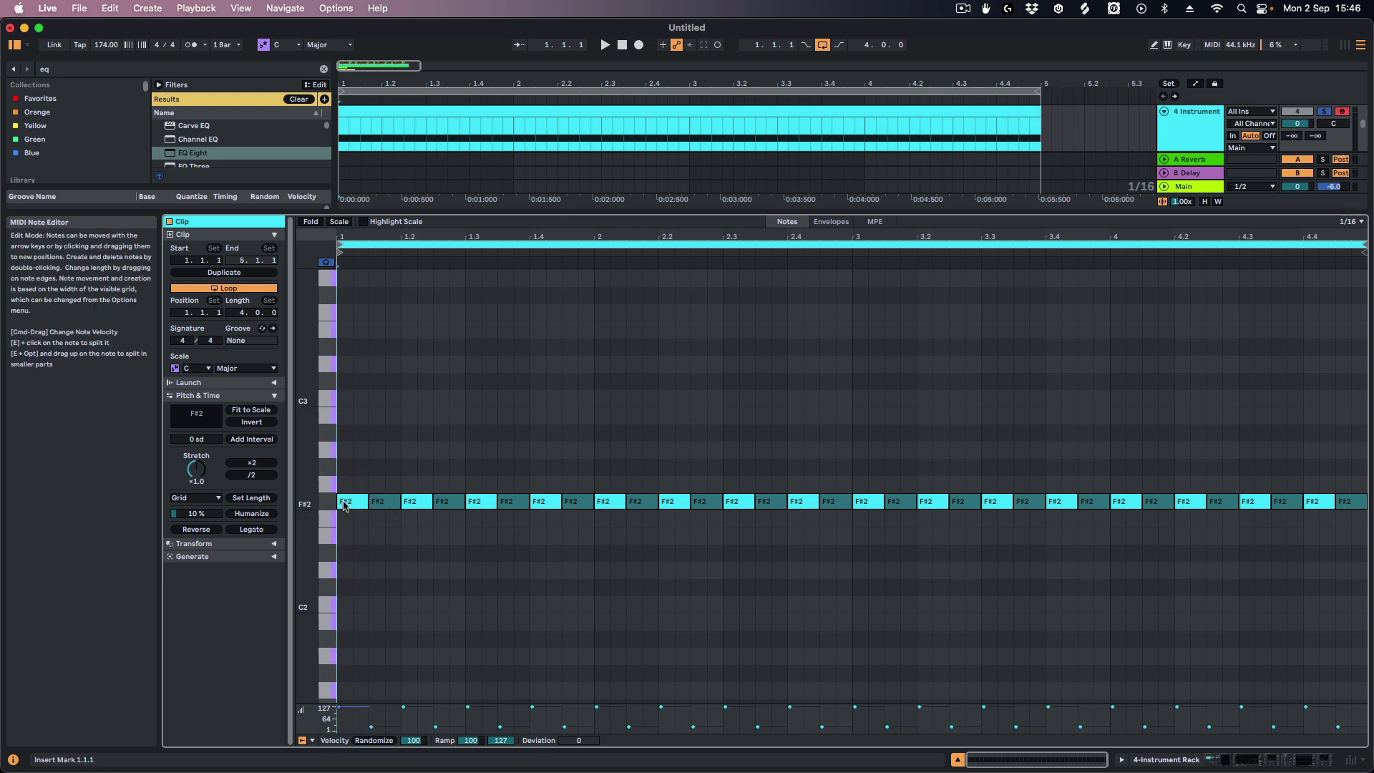
Step: Examine the velocities of the alternating F#2 notes in the four-bar MIDI clip
click(383, 502)
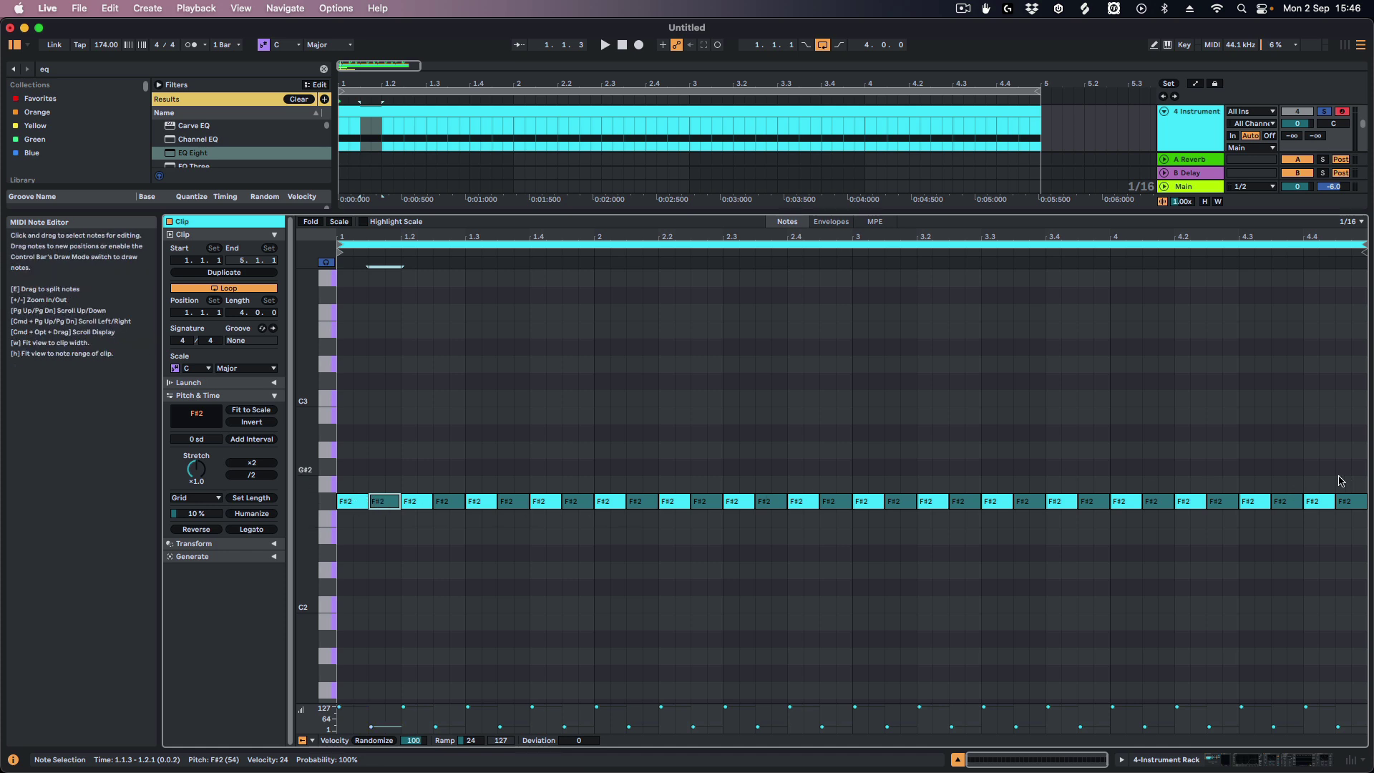
click(830, 221)
click(343, 740)
click(337, 692)
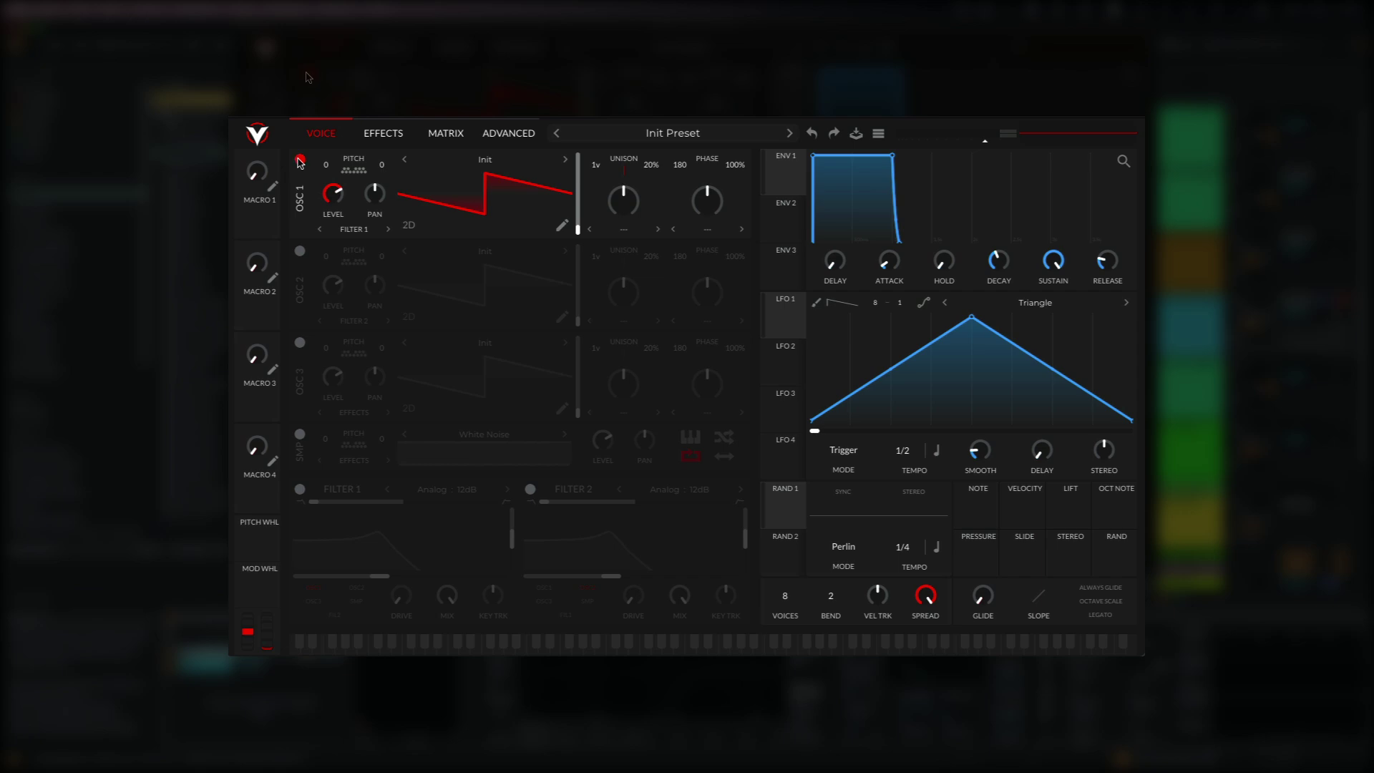
Step: Replace oscillator 1 with the White Noise sampler and turn the sampler's level down to zero
click(299, 160)
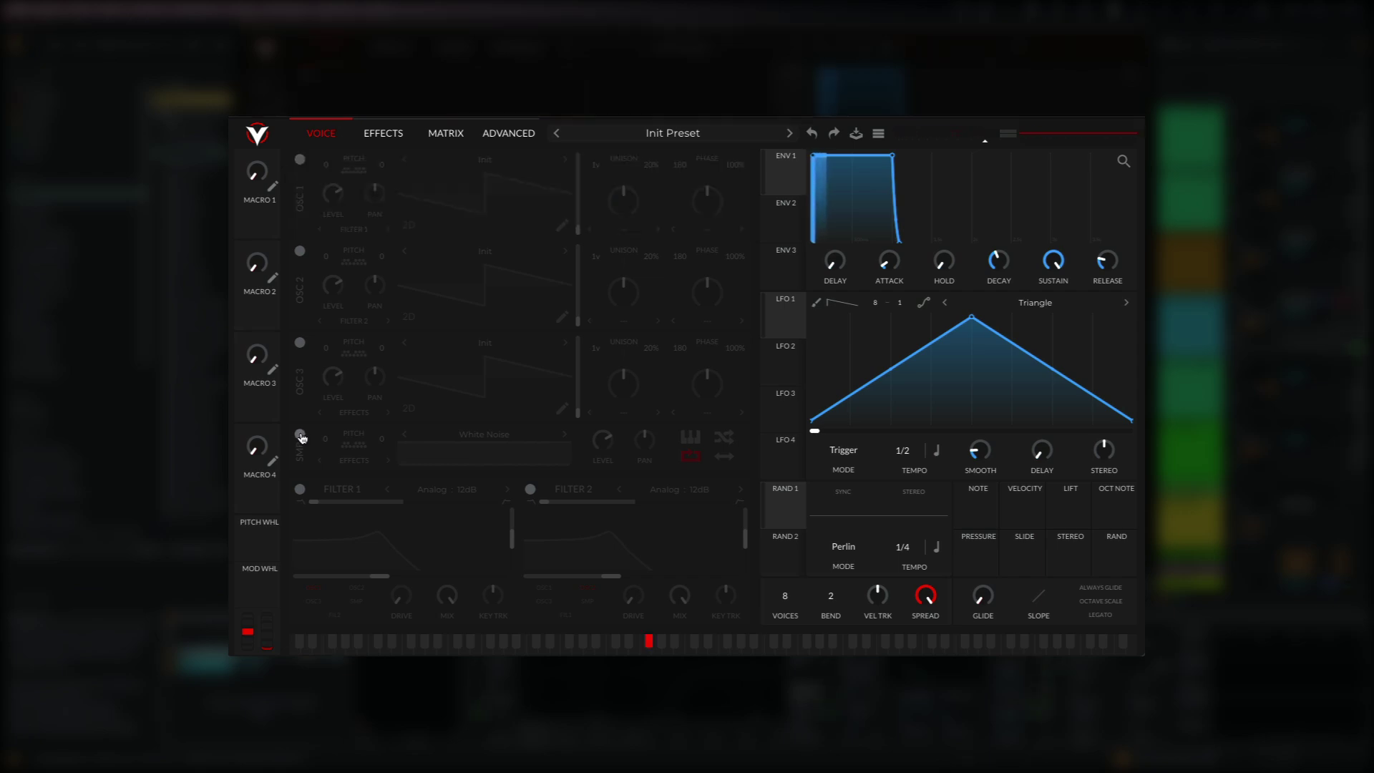
click(300, 437)
drag(607, 443, 608, 472)
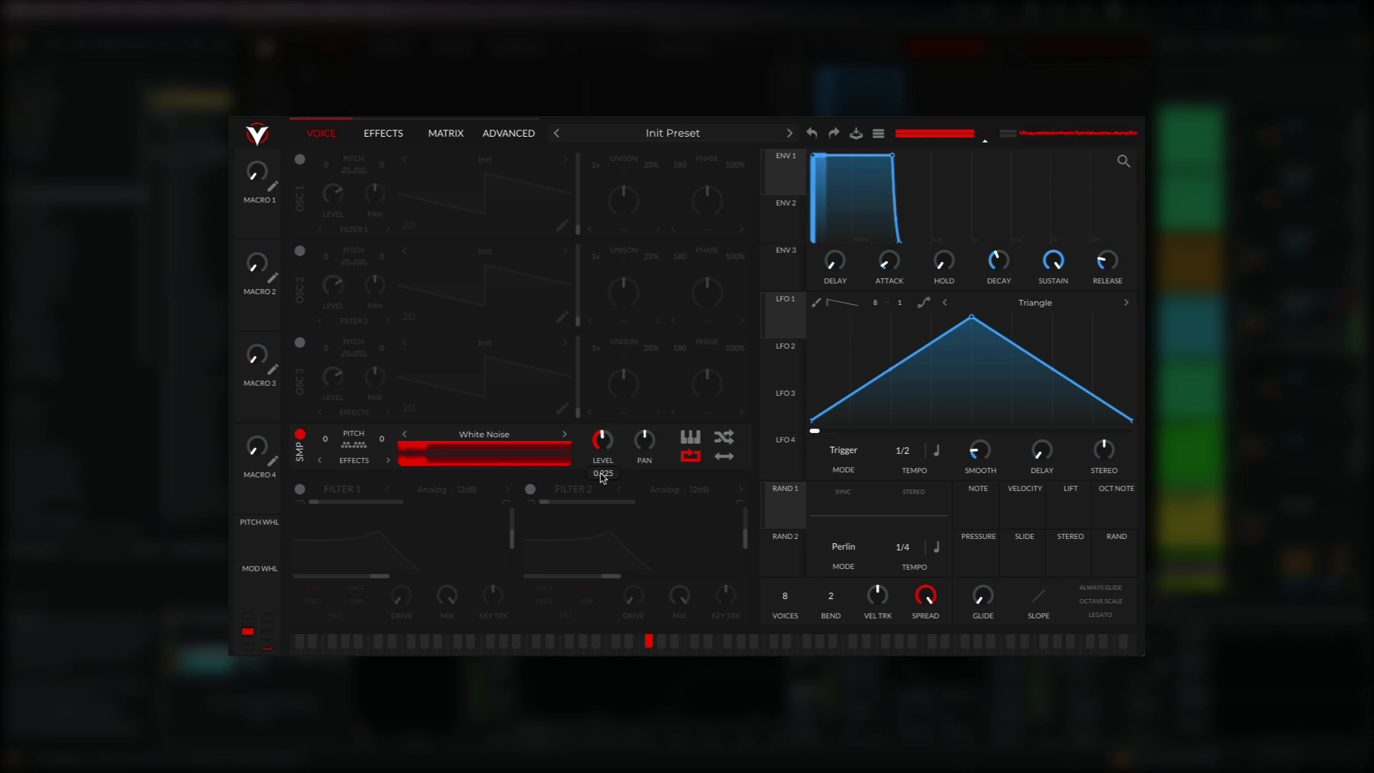
click(484, 434)
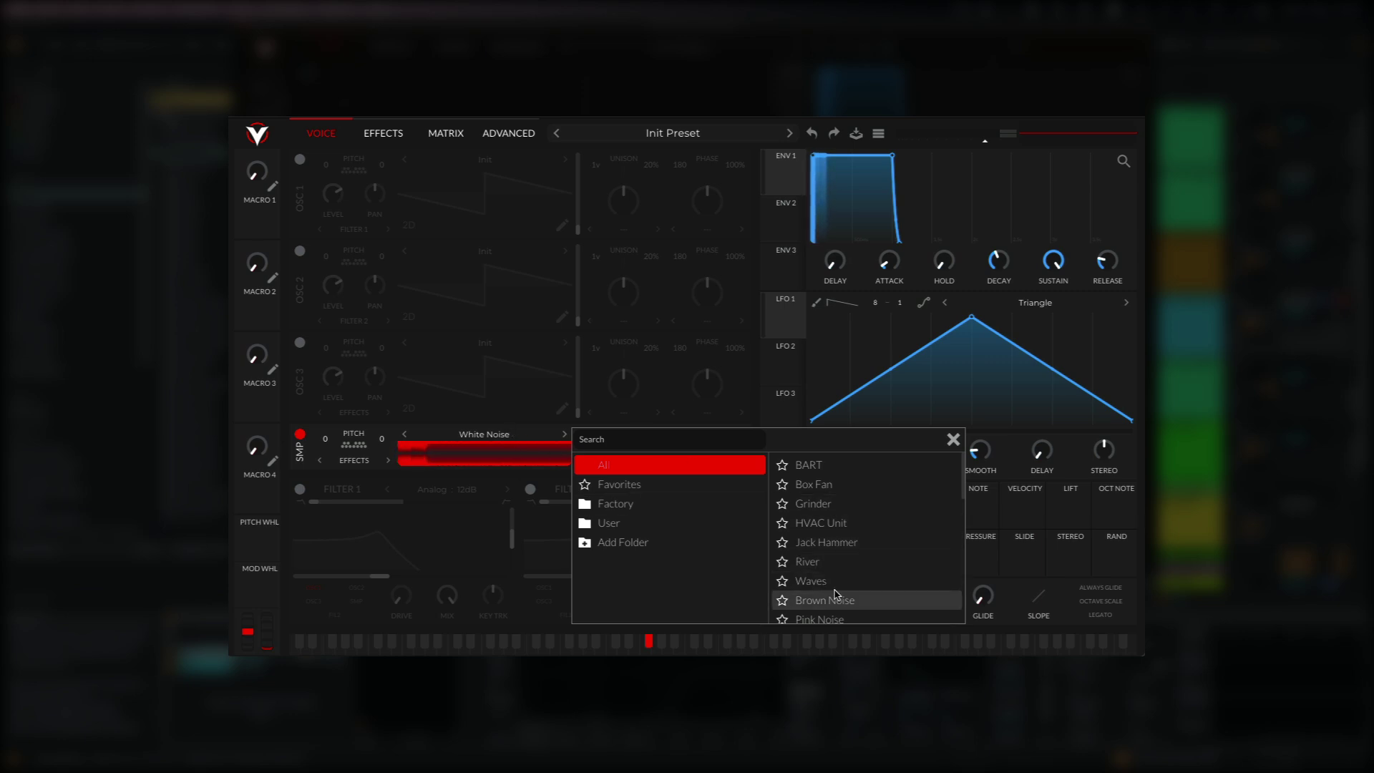
click(1045, 372)
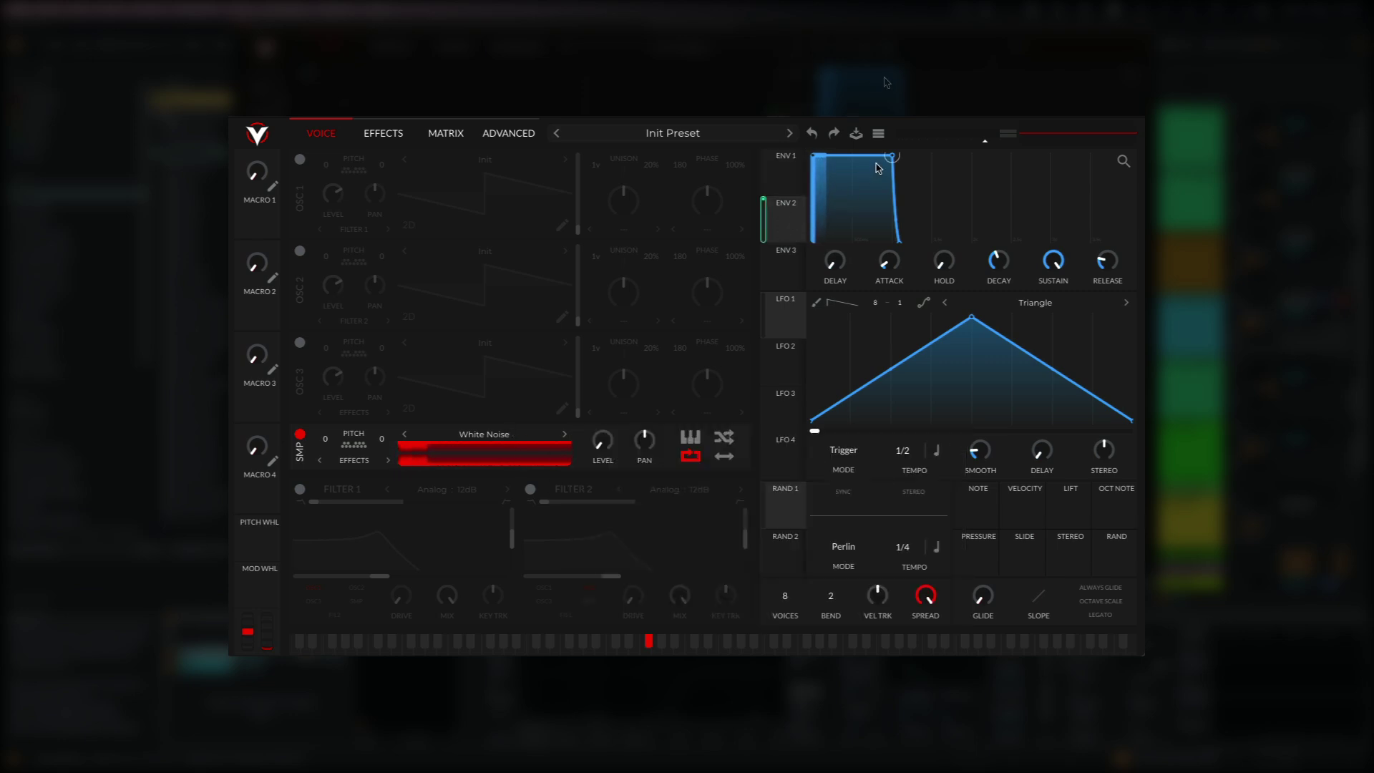
Step: Shape envelope 2 with zero sustain and a short decay, and assign it to the sampler's level
drag(1054, 343, 1054, 387)
drag(790, 230, 604, 474)
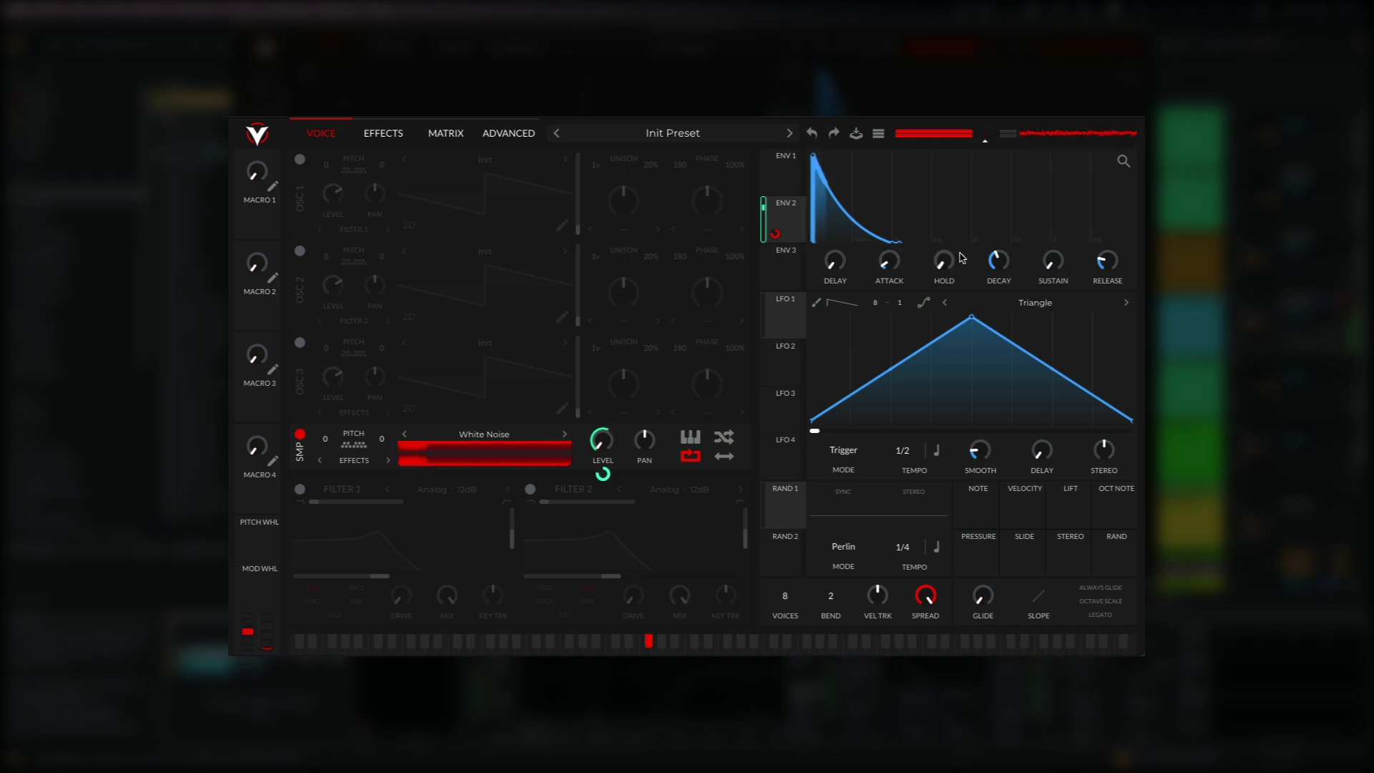
drag(994, 258, 992, 264)
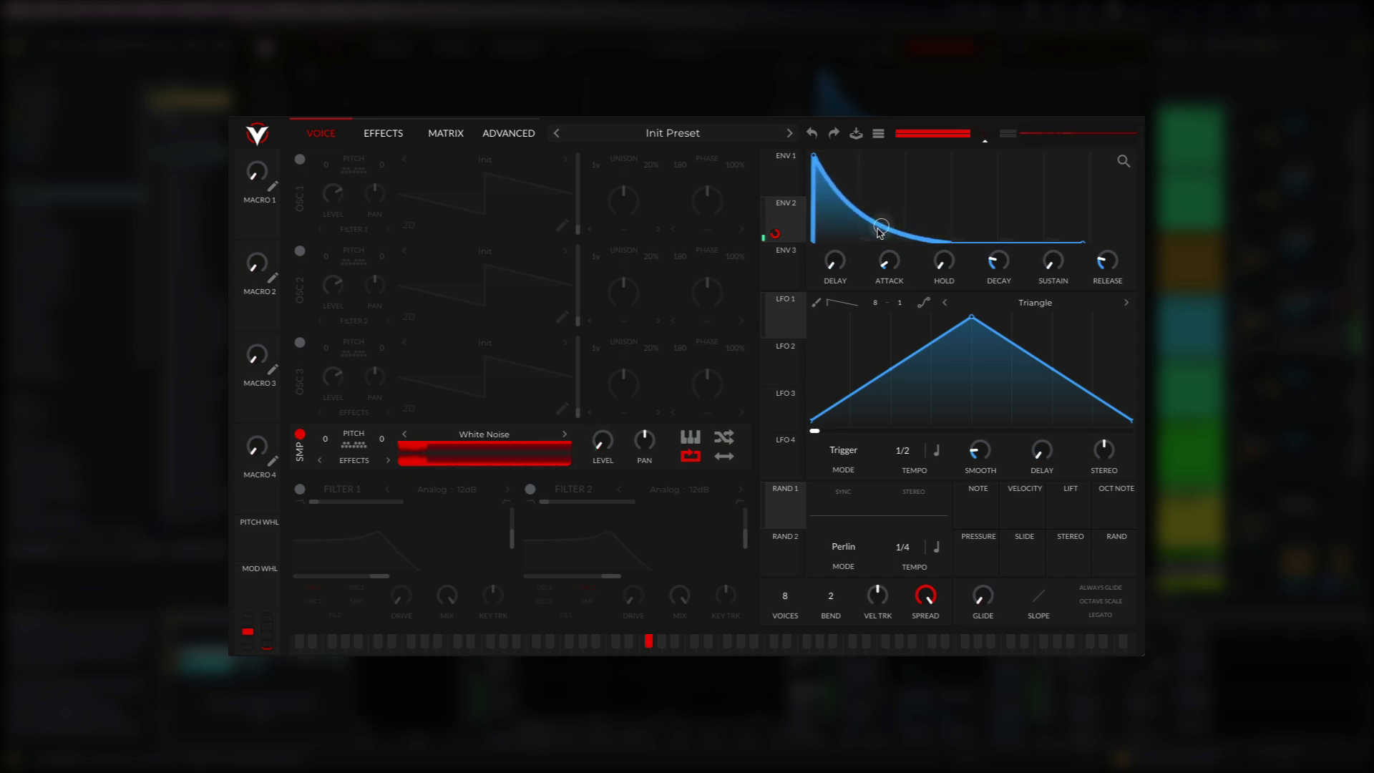
drag(991, 265, 1007, 268)
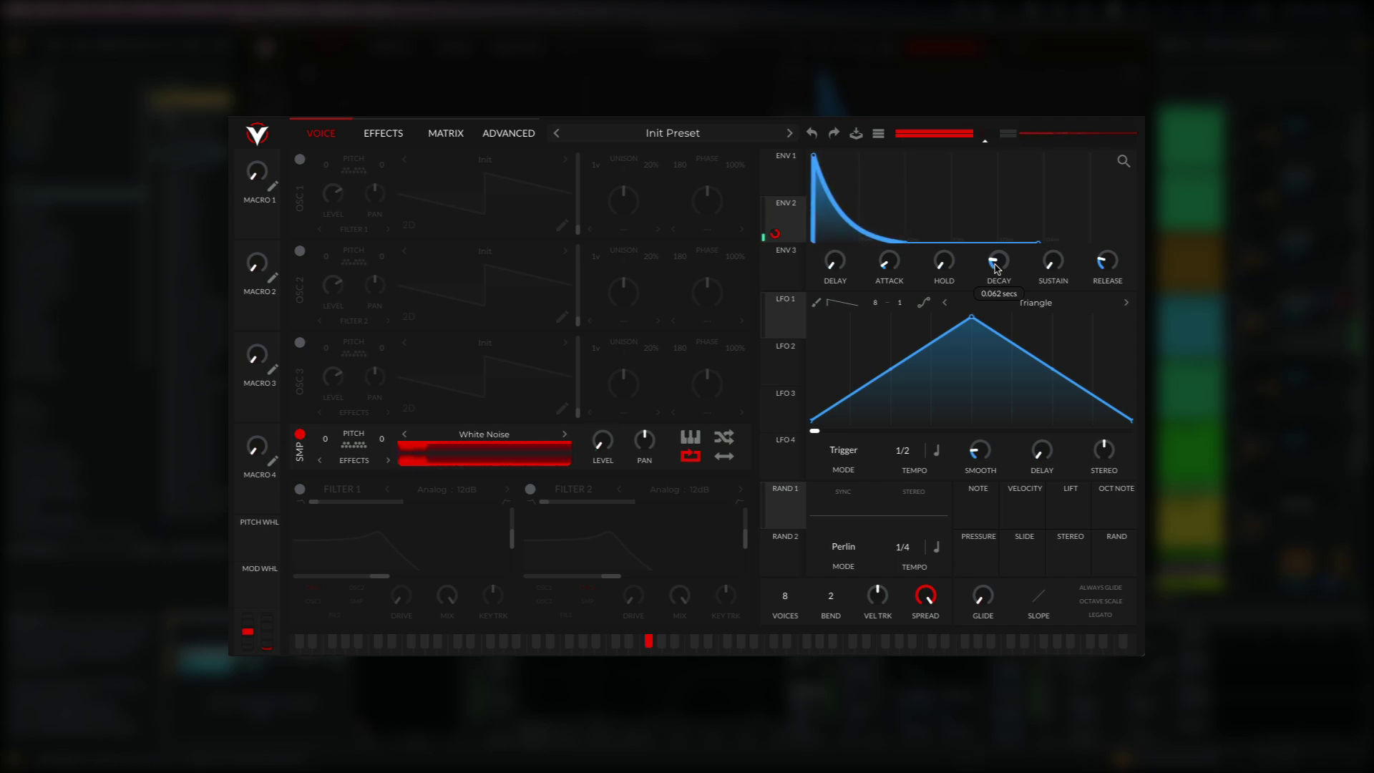
scroll(996, 268, up, 2)
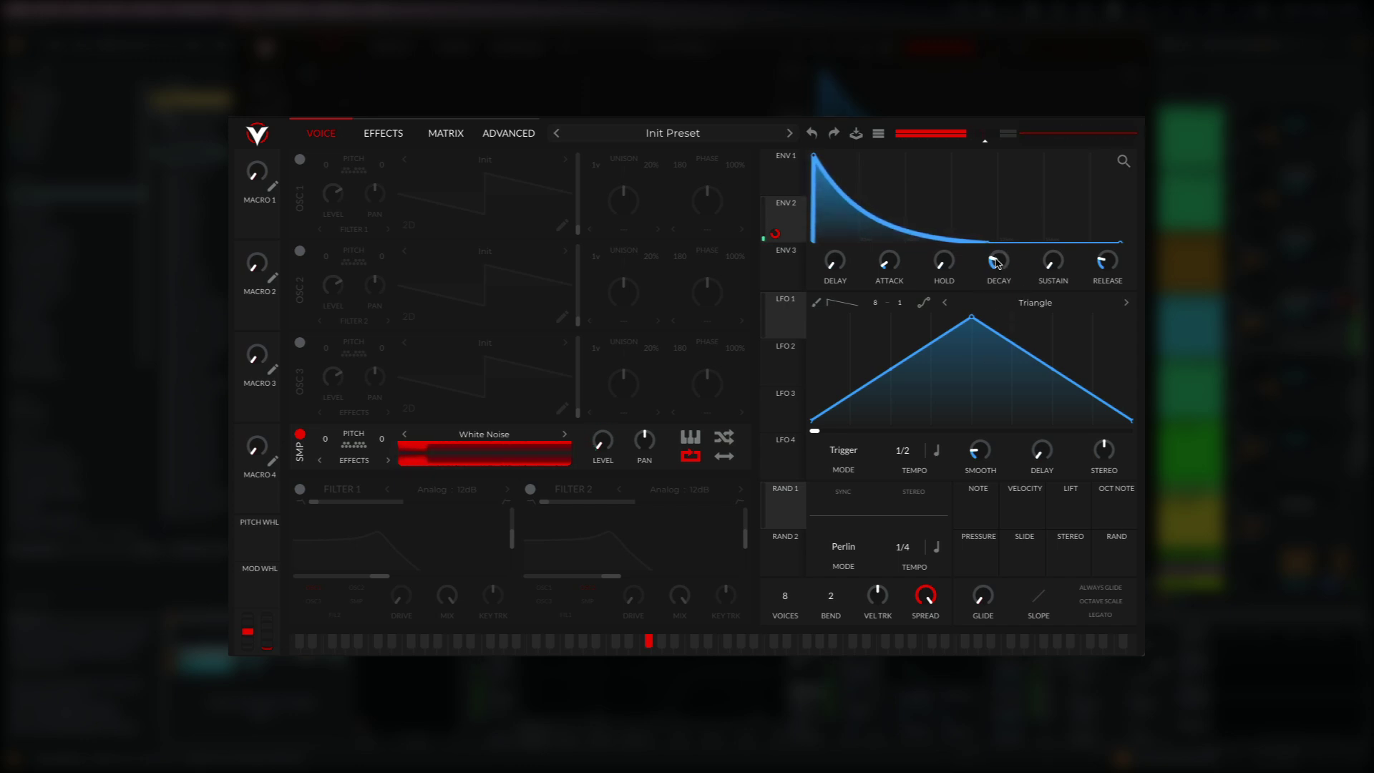
Step: Map velocity to the amount of envelope 2 on the sampler level, and to envelope 2's decay by about 0.078
drag(1016, 502, 592, 474)
mouse_move(1000, 269)
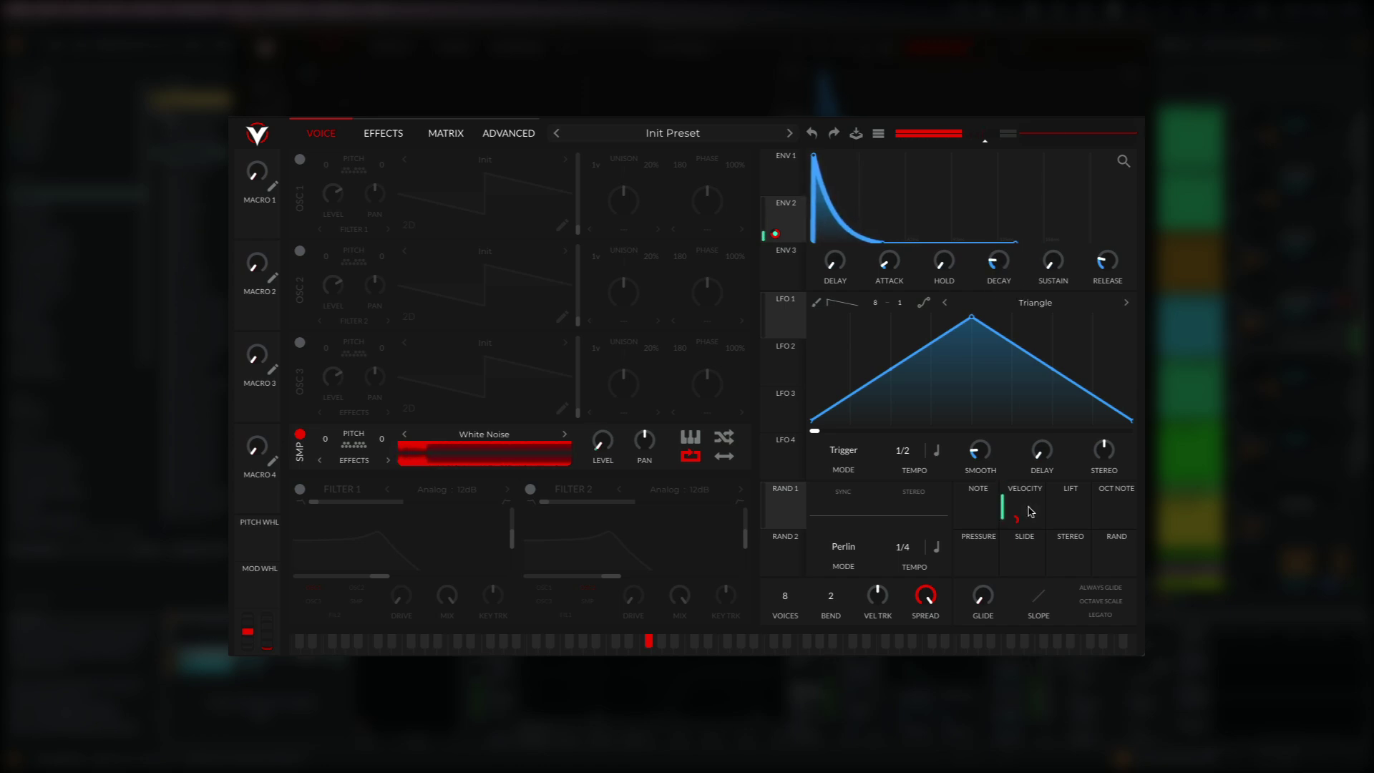
drag(1031, 510, 1001, 295)
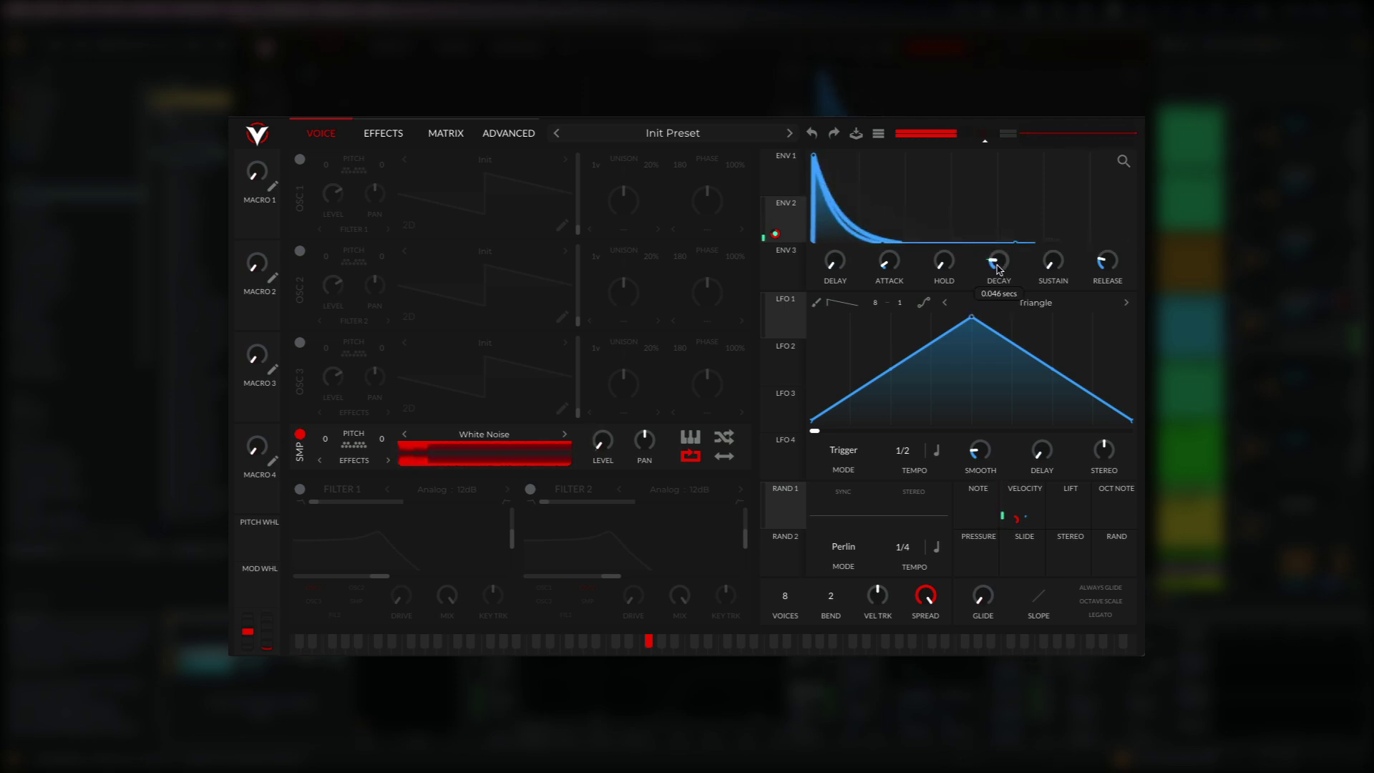
drag(1000, 290, 999, 289)
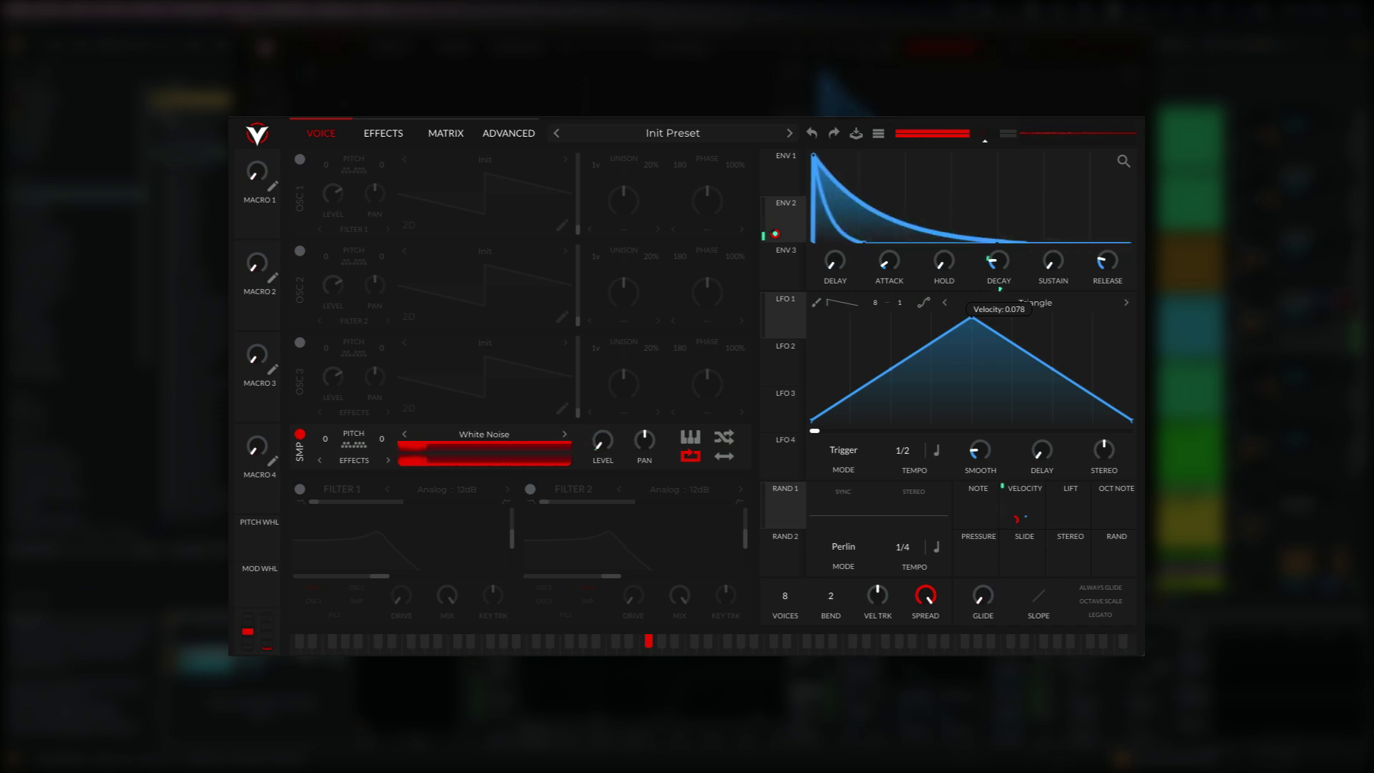
Step: Enable filter 1, route the sampler through it and blend it fully to high-pass
click(299, 490)
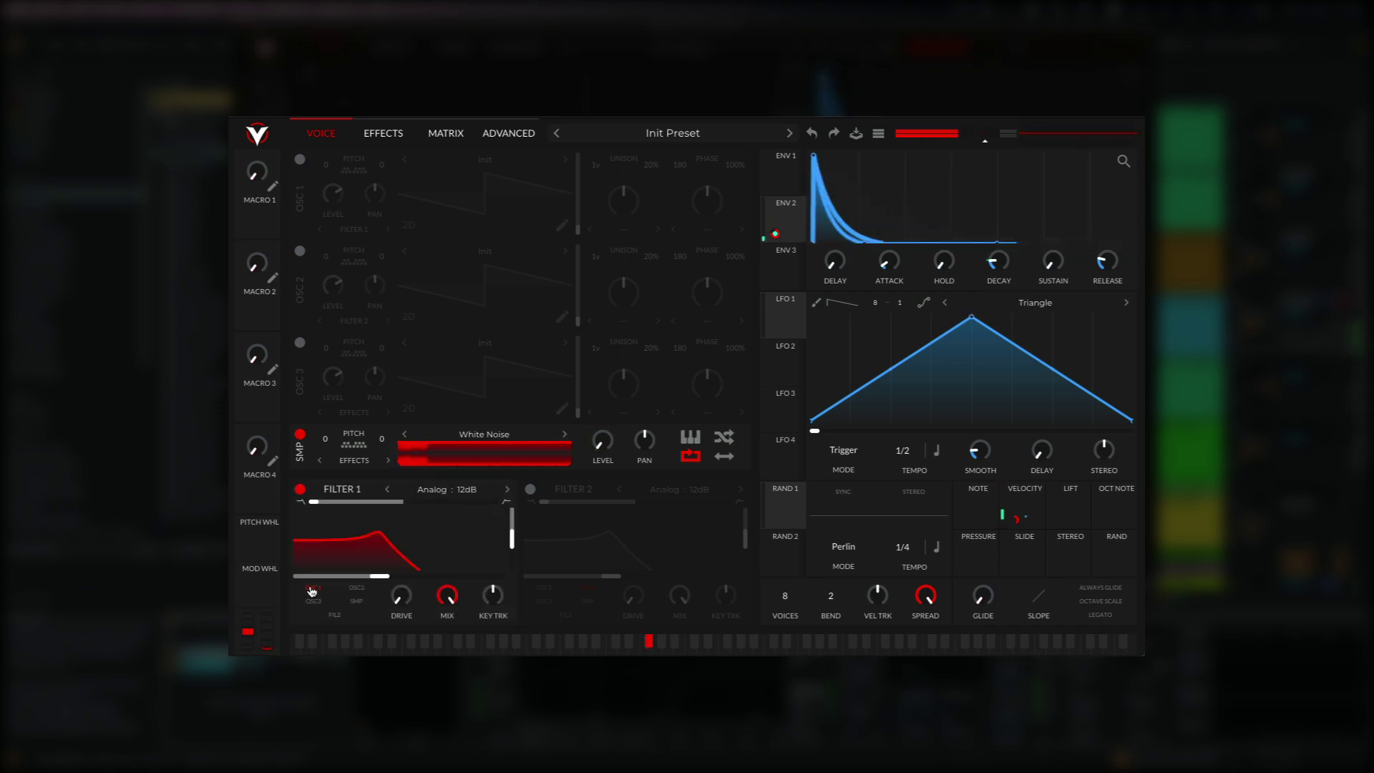
click(356, 601)
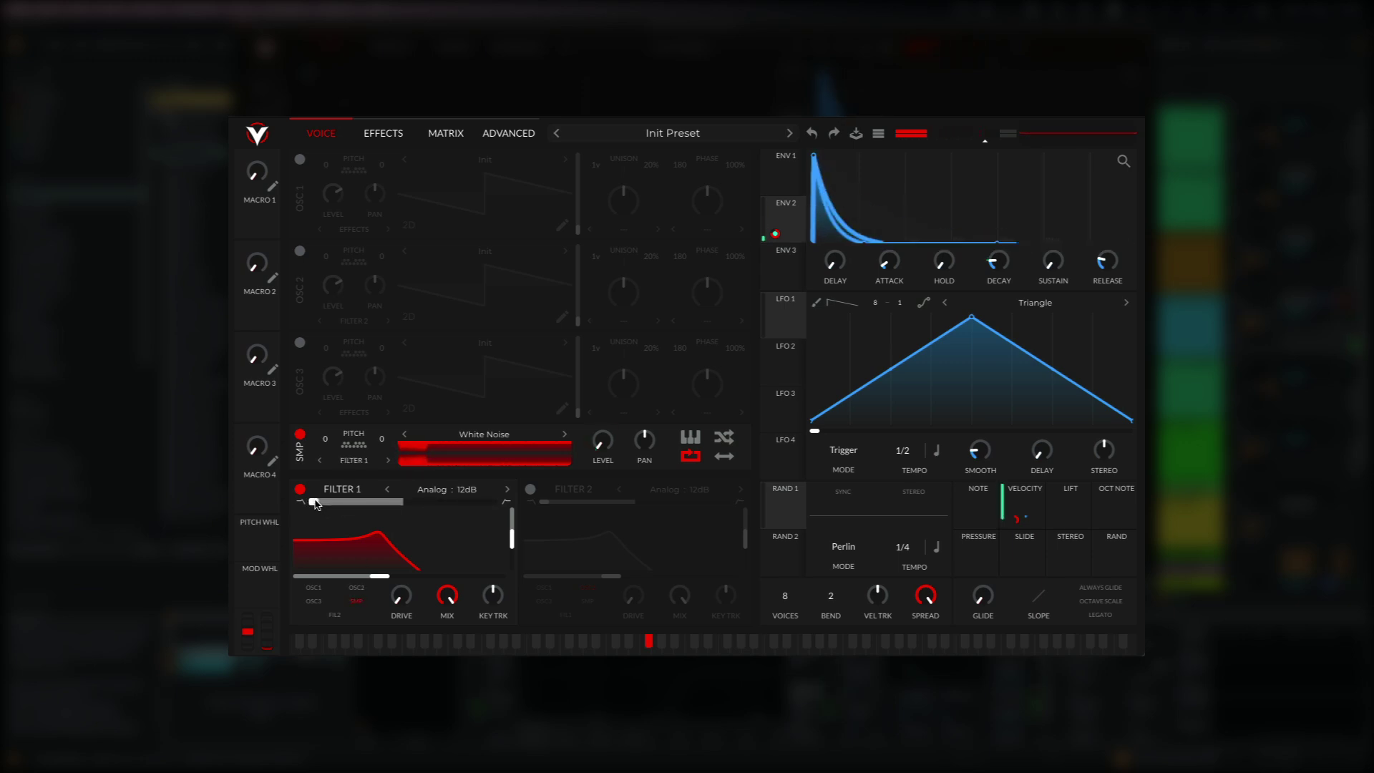
drag(313, 501, 562, 505)
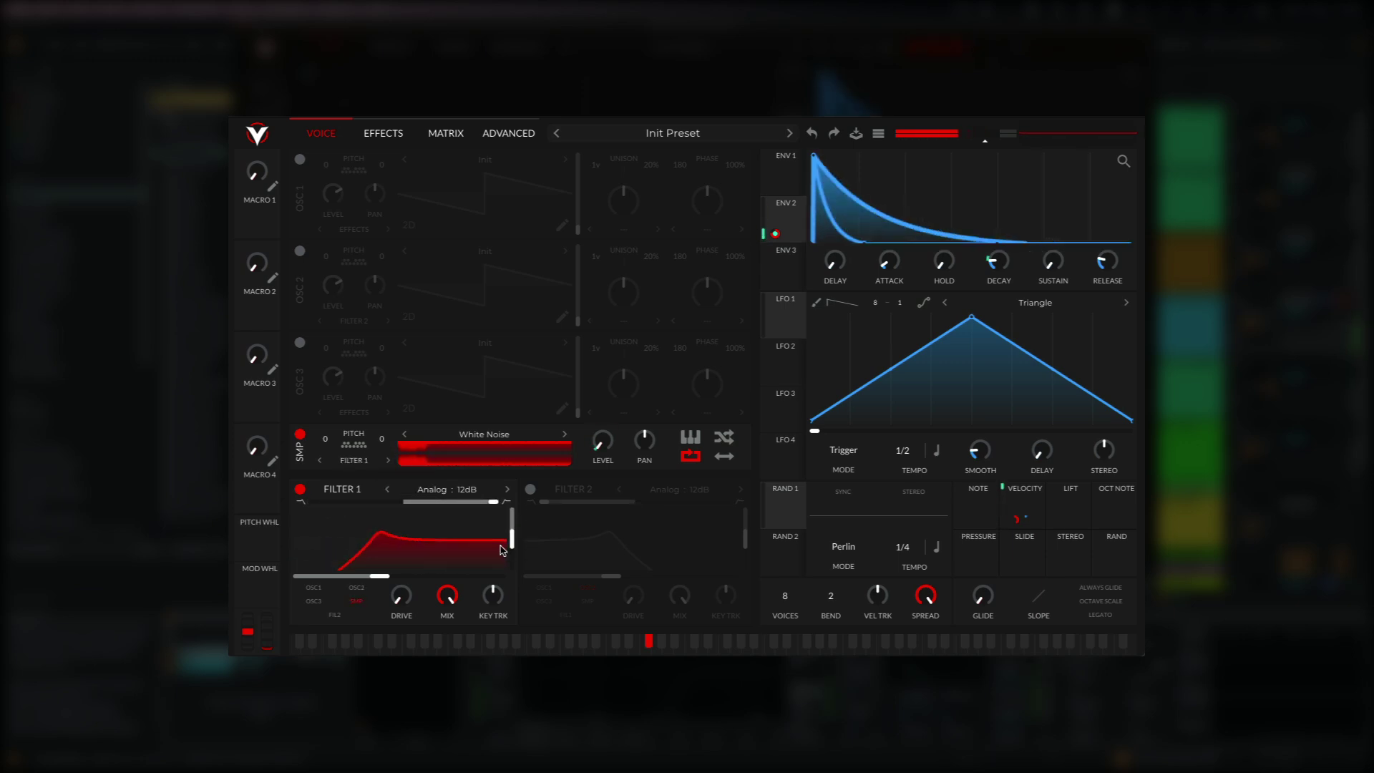
Step: Lower filter 1's resonance slightly and raise its cutoff a little
mouse_move(512, 550)
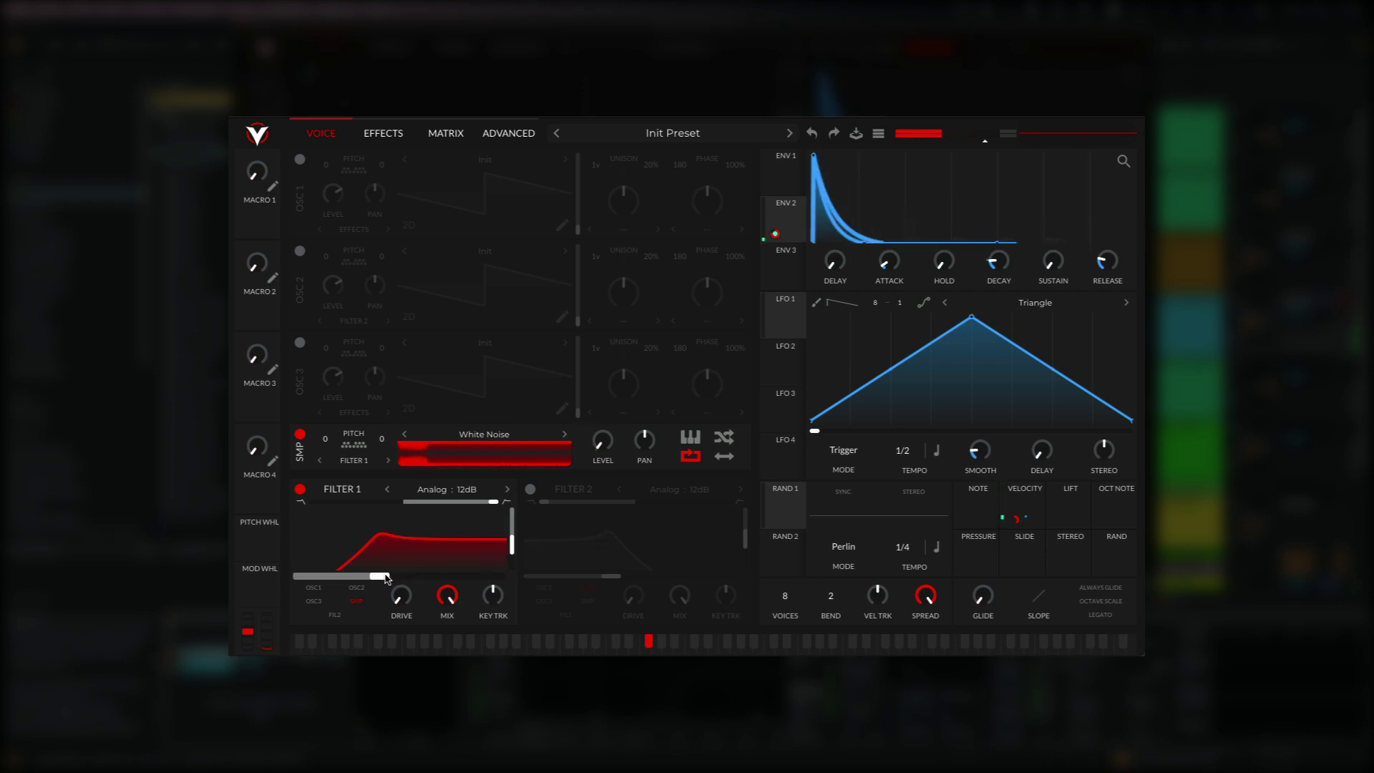
mouse_move(387, 578)
scroll(387, 578, up, 1)
scroll(388, 578, up, 1)
Step: Audition the sampler's noise samples from White Noise through Grinder, compare Waves again, and load River
click(474, 440)
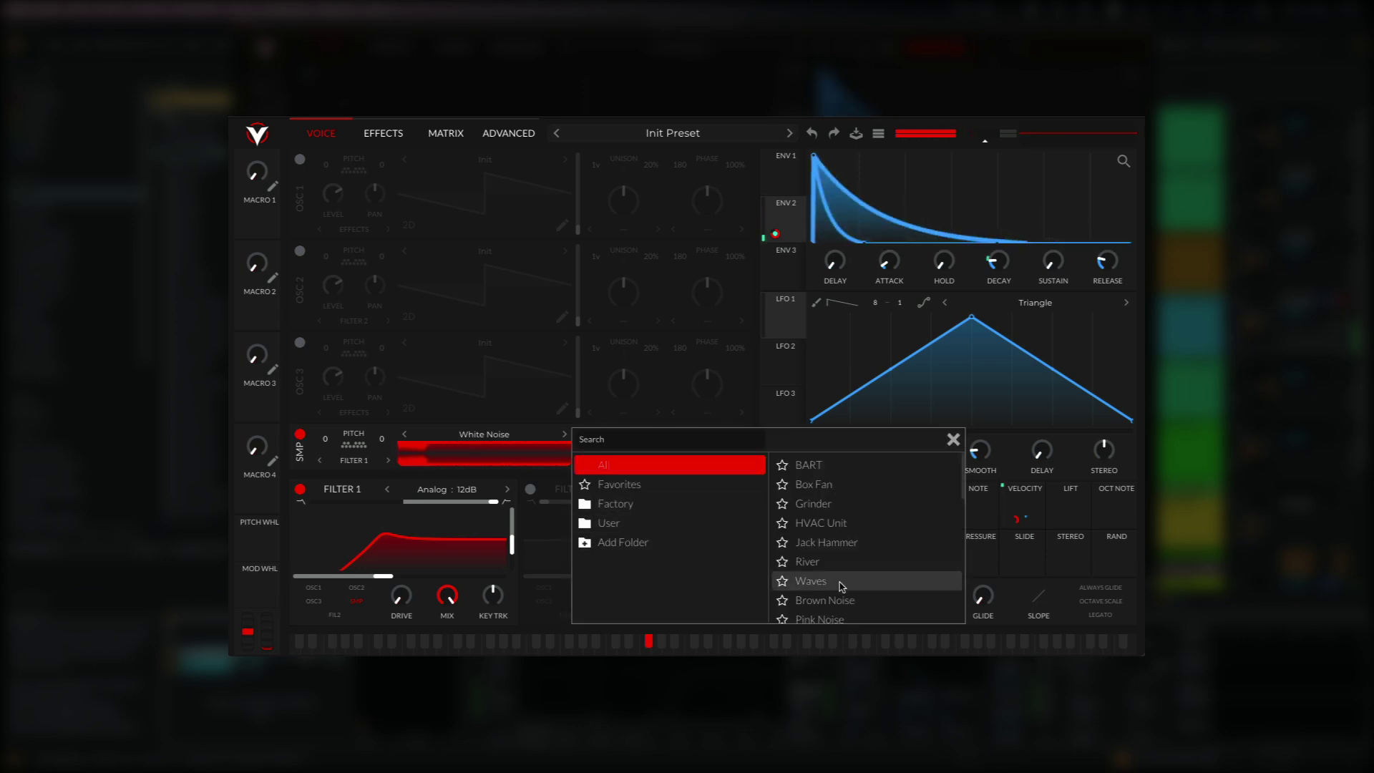
scroll(847, 598, down, 2)
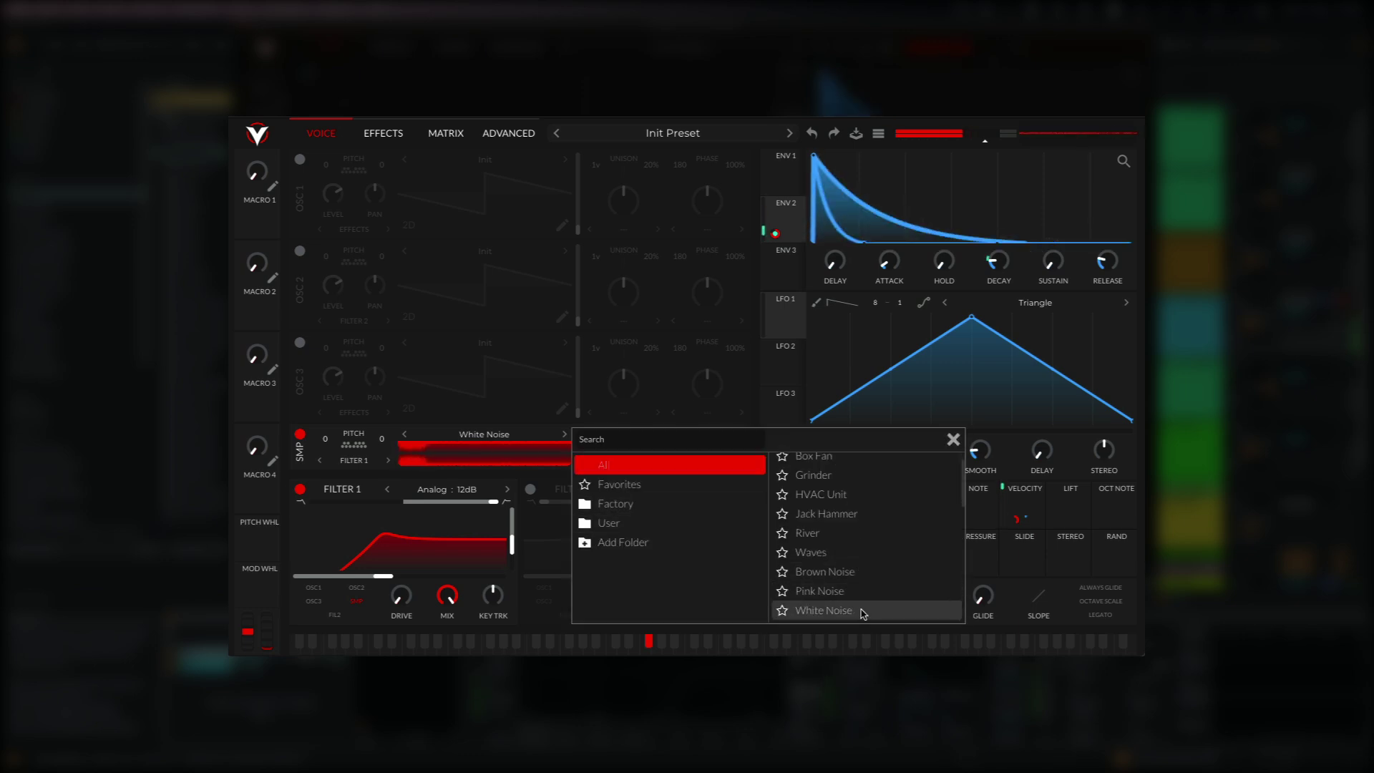
click(868, 616)
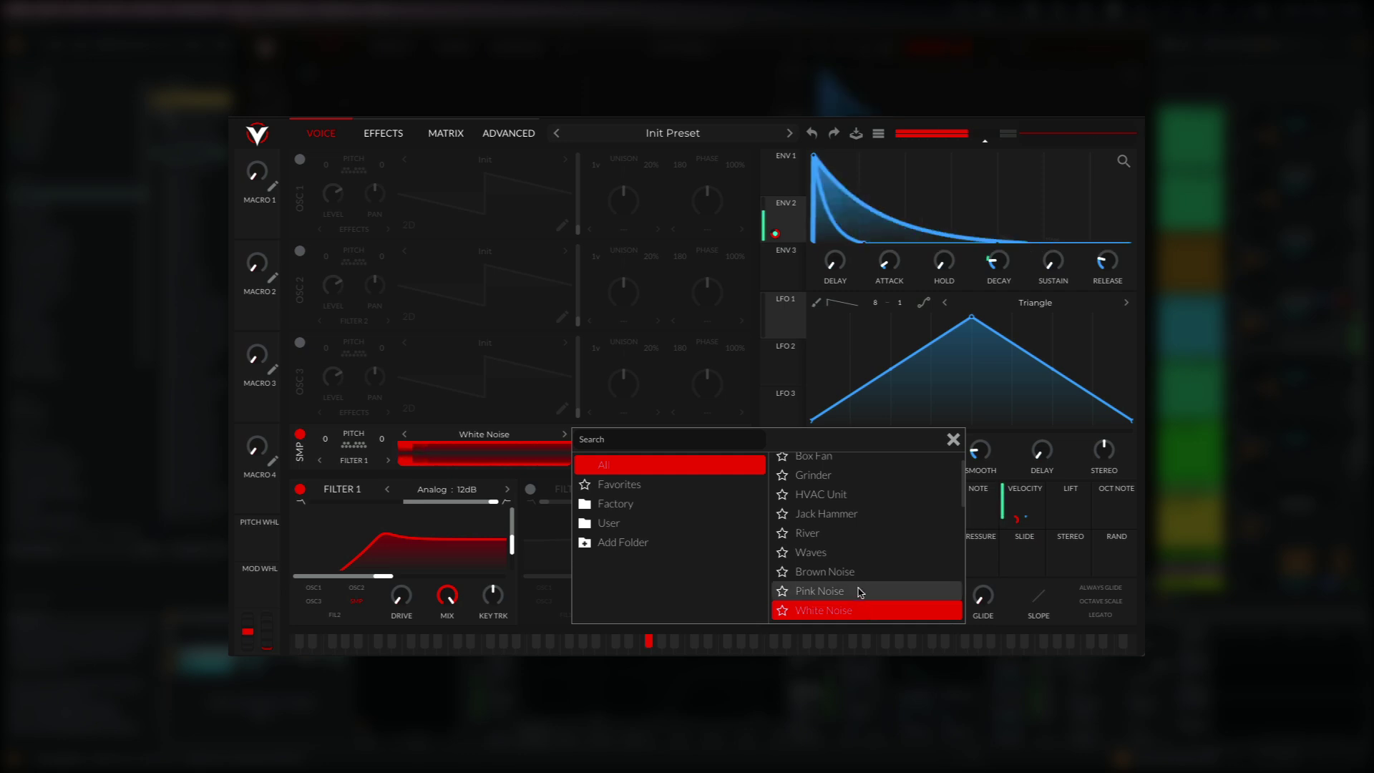
click(860, 592)
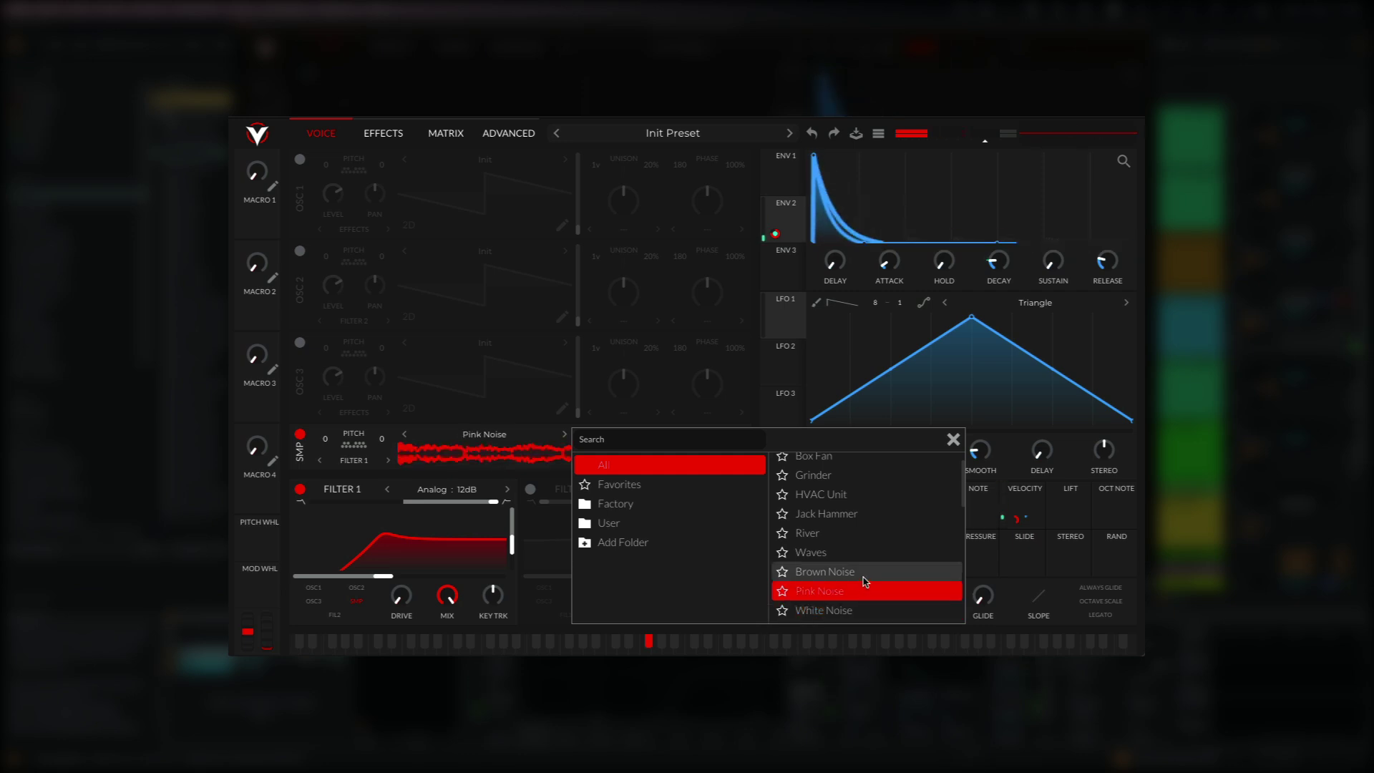
click(868, 576)
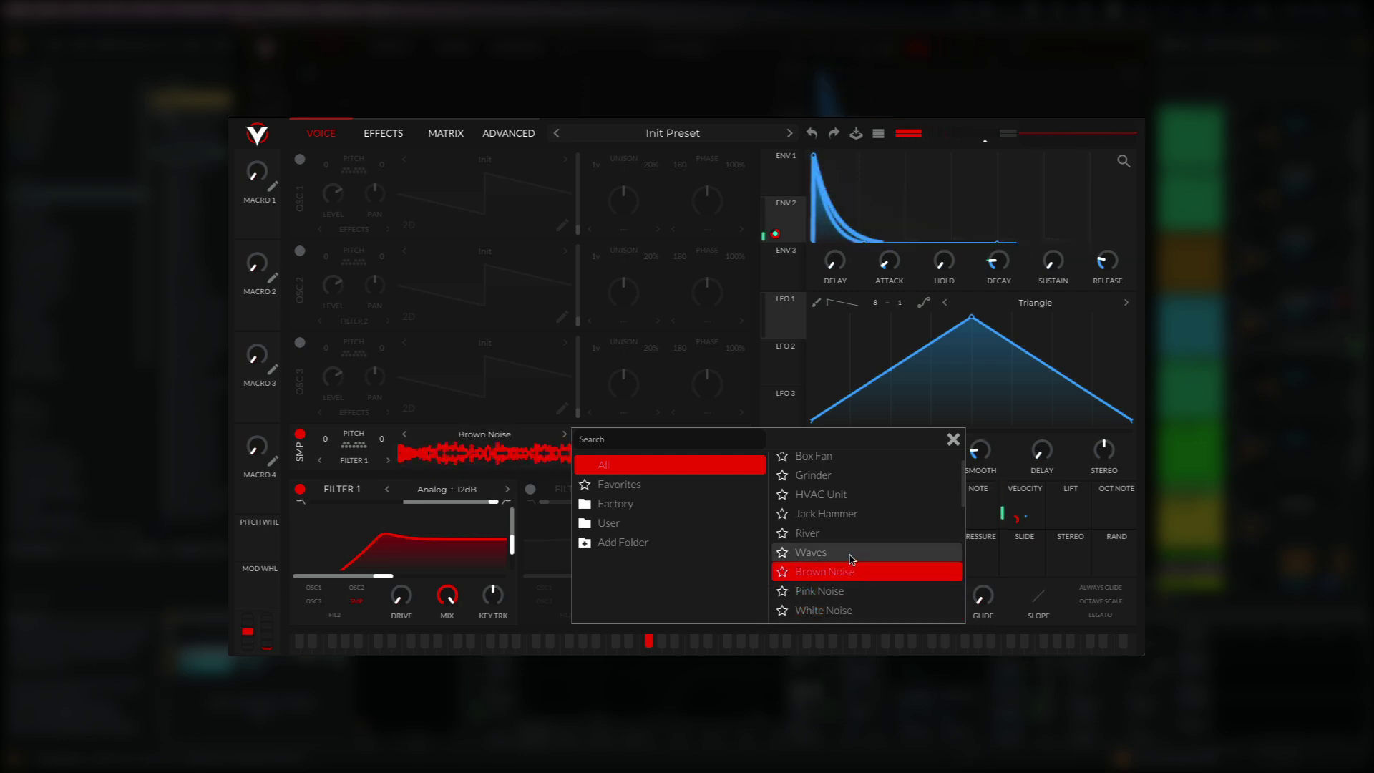
click(851, 556)
click(850, 533)
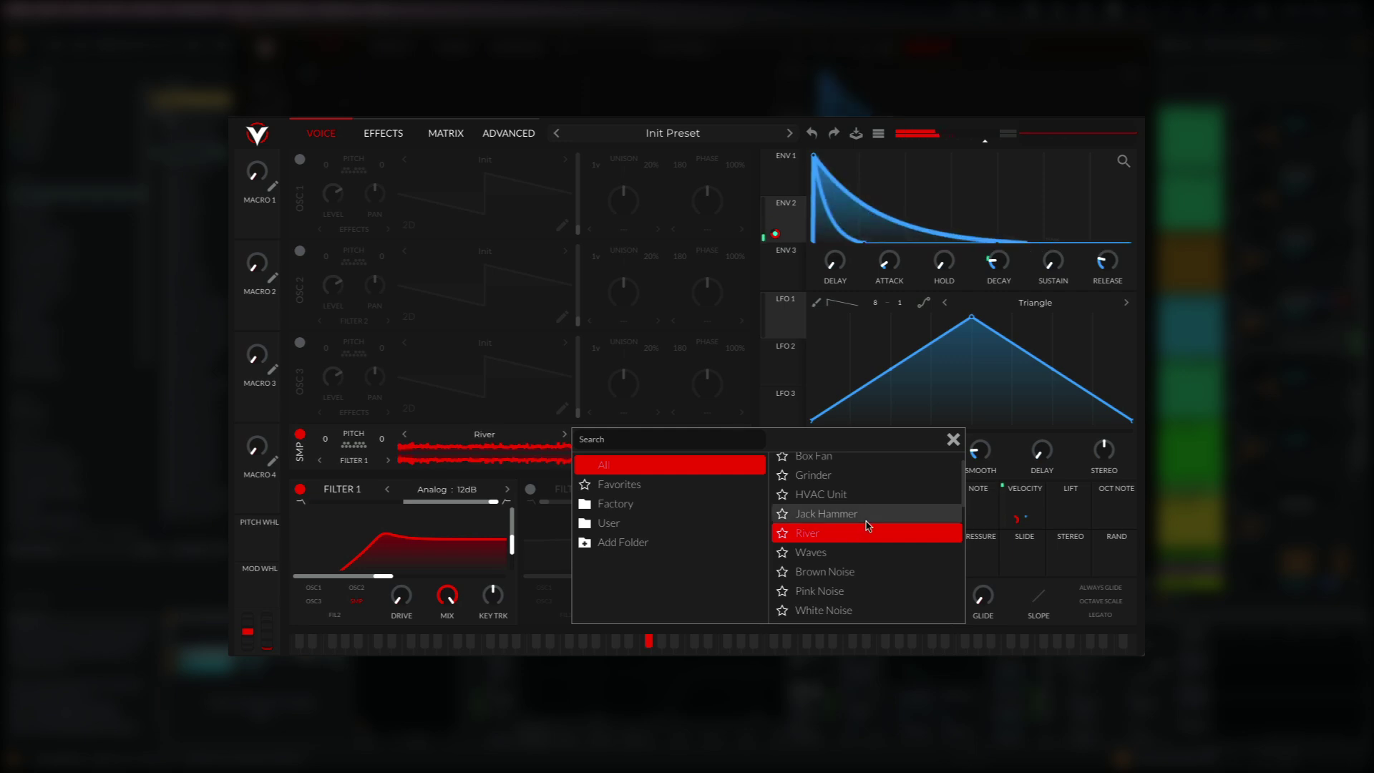
click(862, 514)
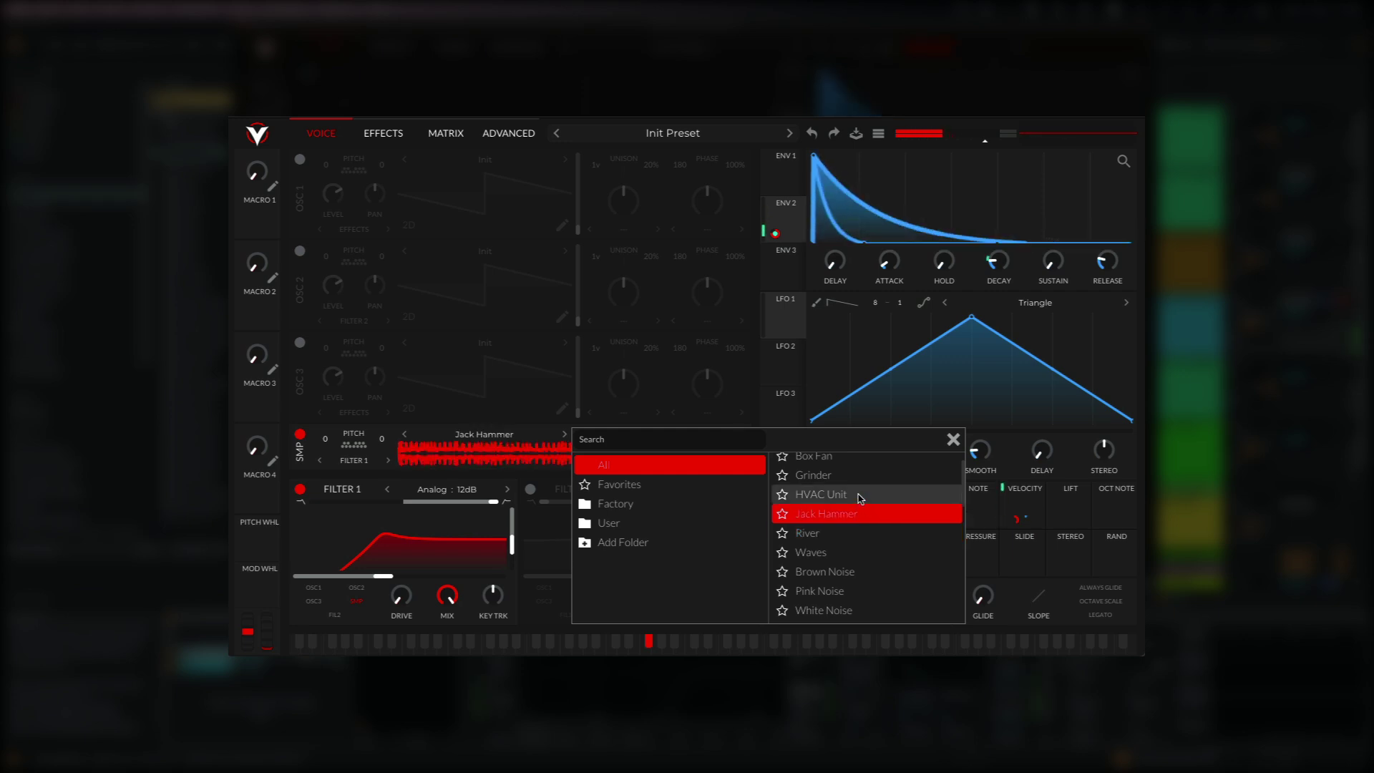
click(860, 496)
click(849, 476)
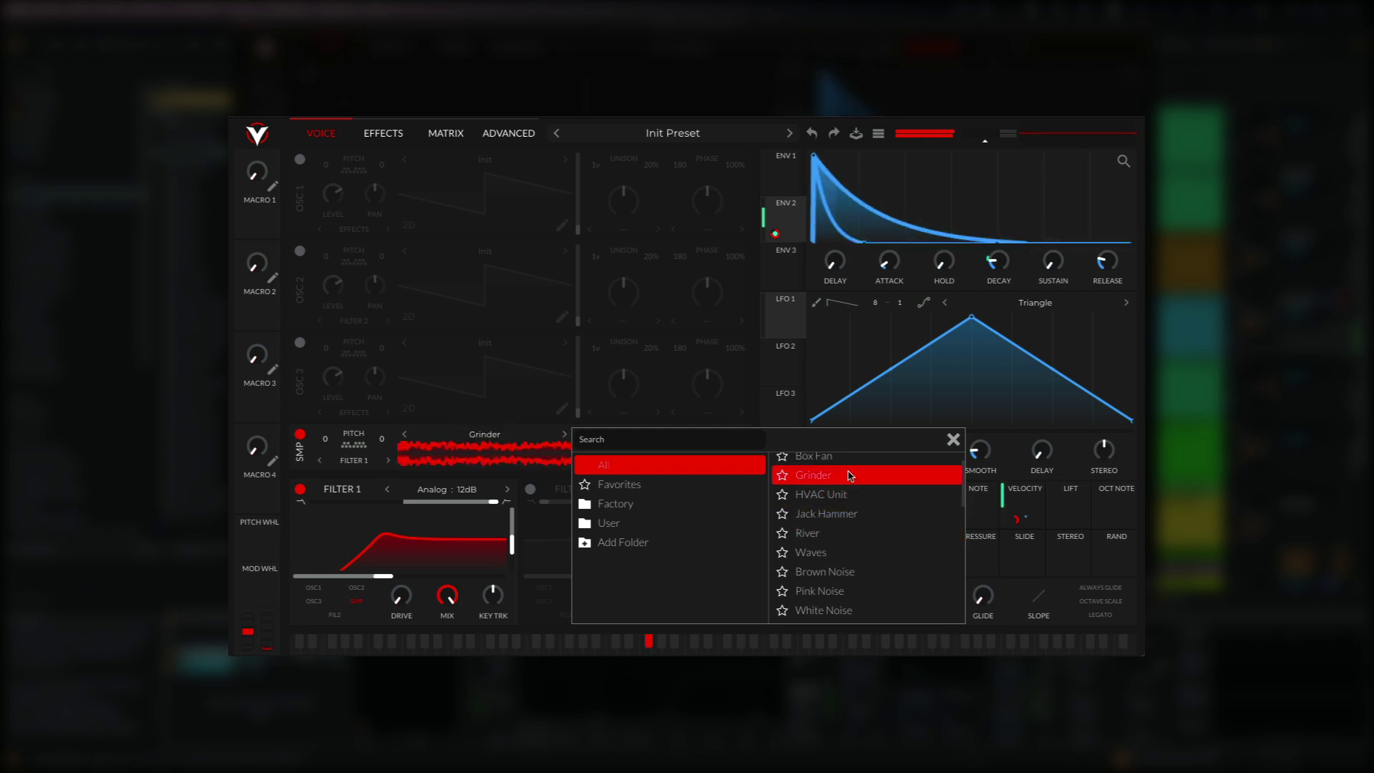
click(858, 554)
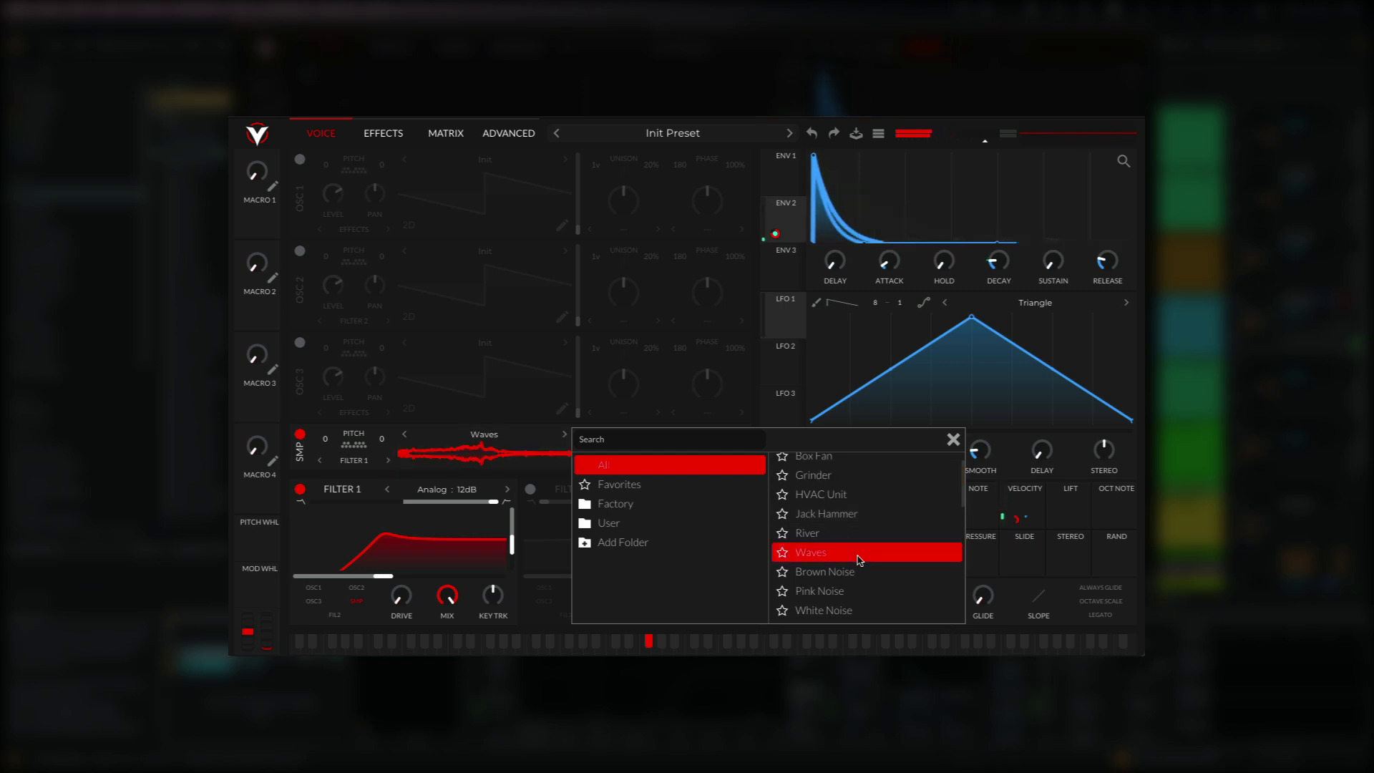
click(859, 535)
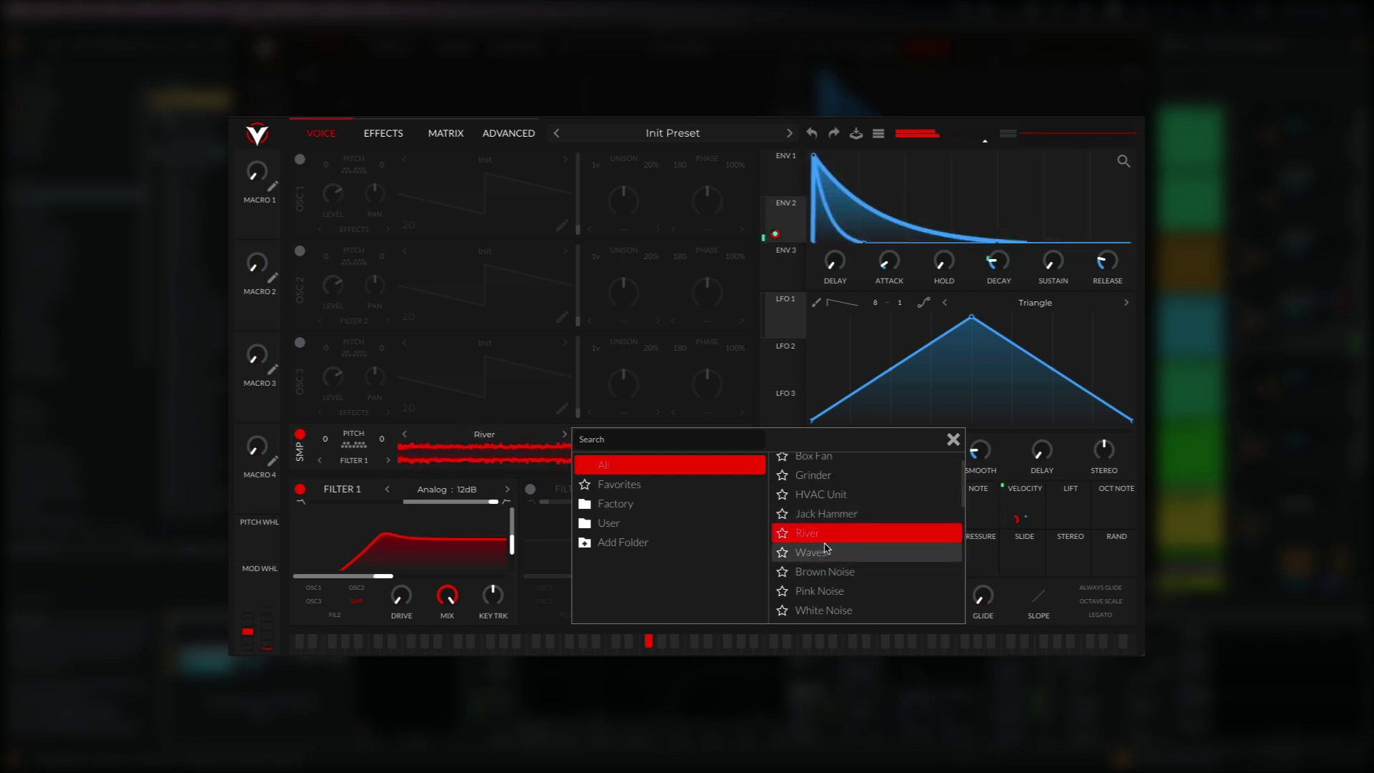
click(849, 540)
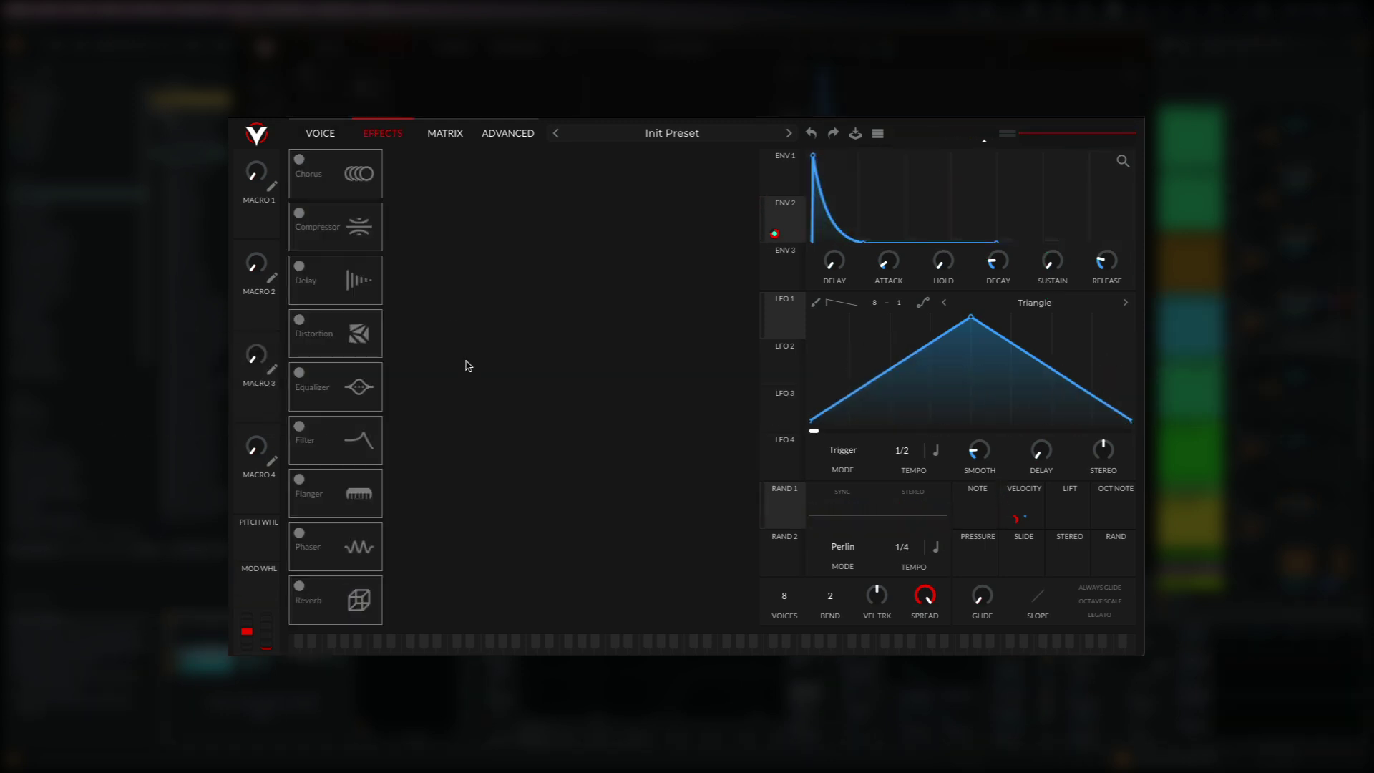
Step: Add a Filter effect with resonance at 0% and its low-pass cutoff raised almost to maximum
click(336, 435)
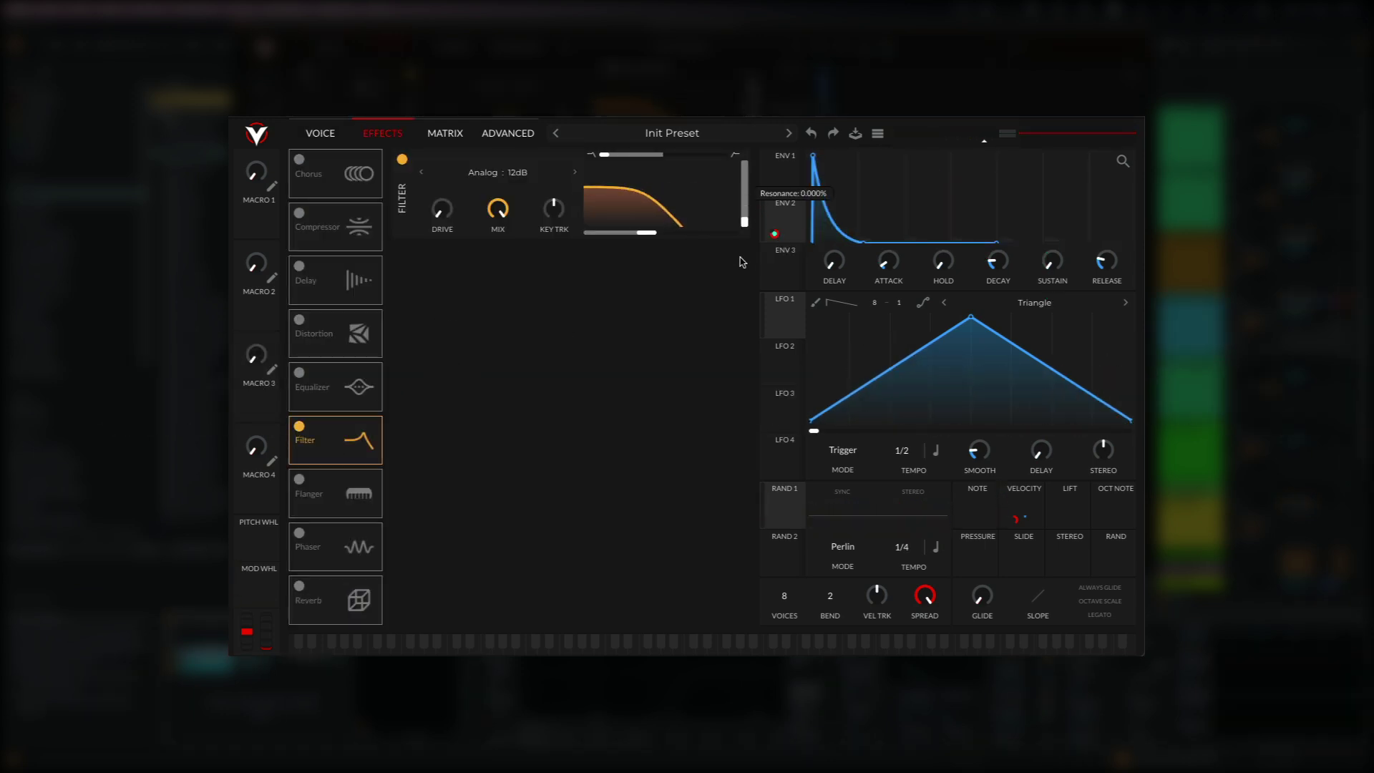
drag(657, 236, 735, 237)
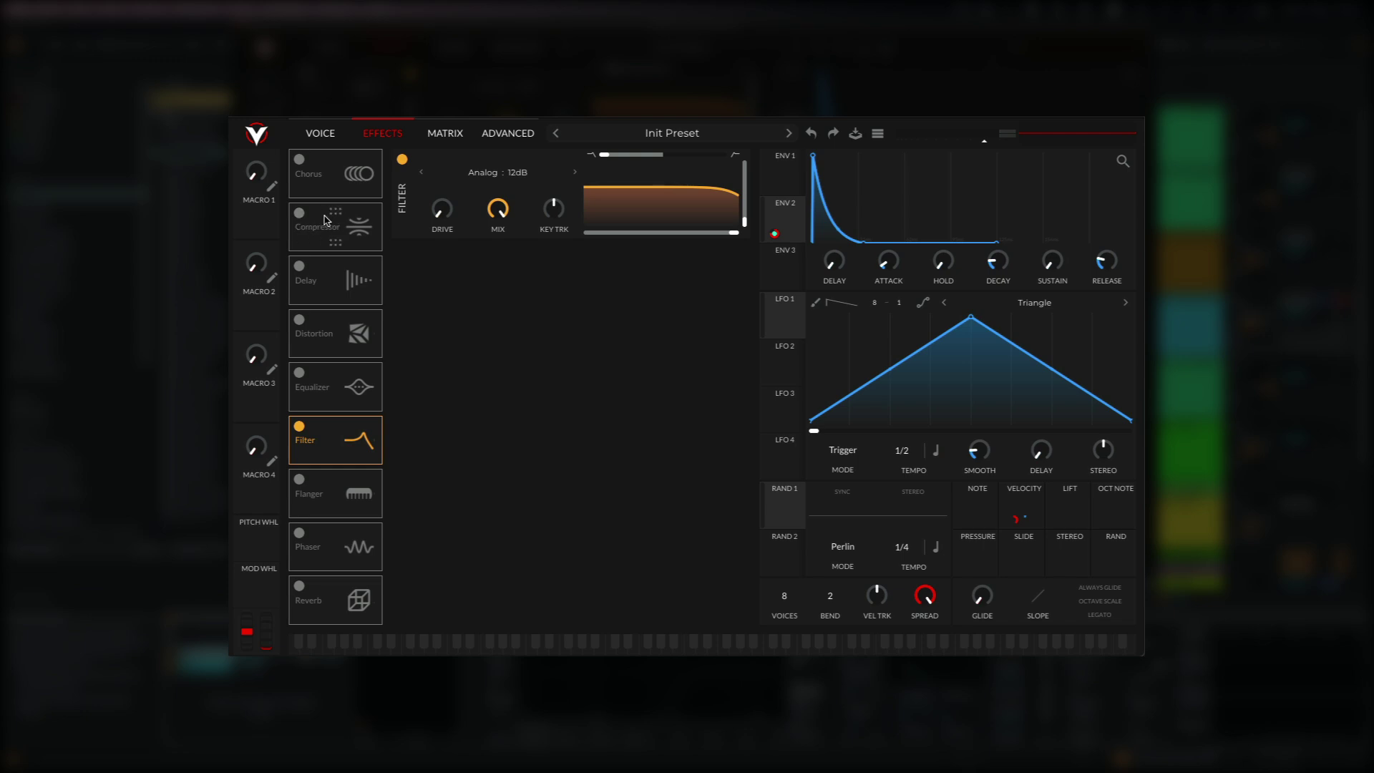
Step: Enable the multiband Compressor effect and turn its low-band gain and threshold all the way down
click(300, 213)
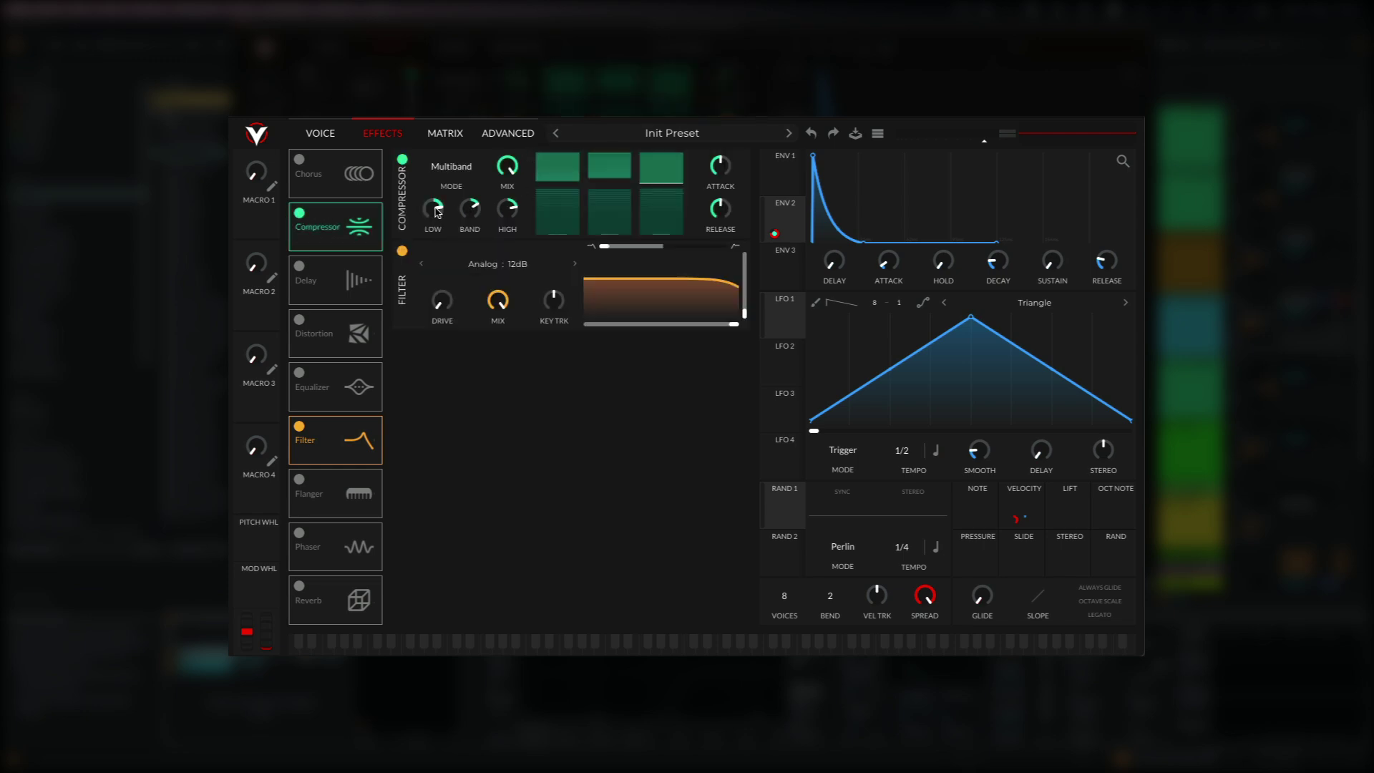
drag(434, 231, 434, 329)
drag(552, 189, 564, 215)
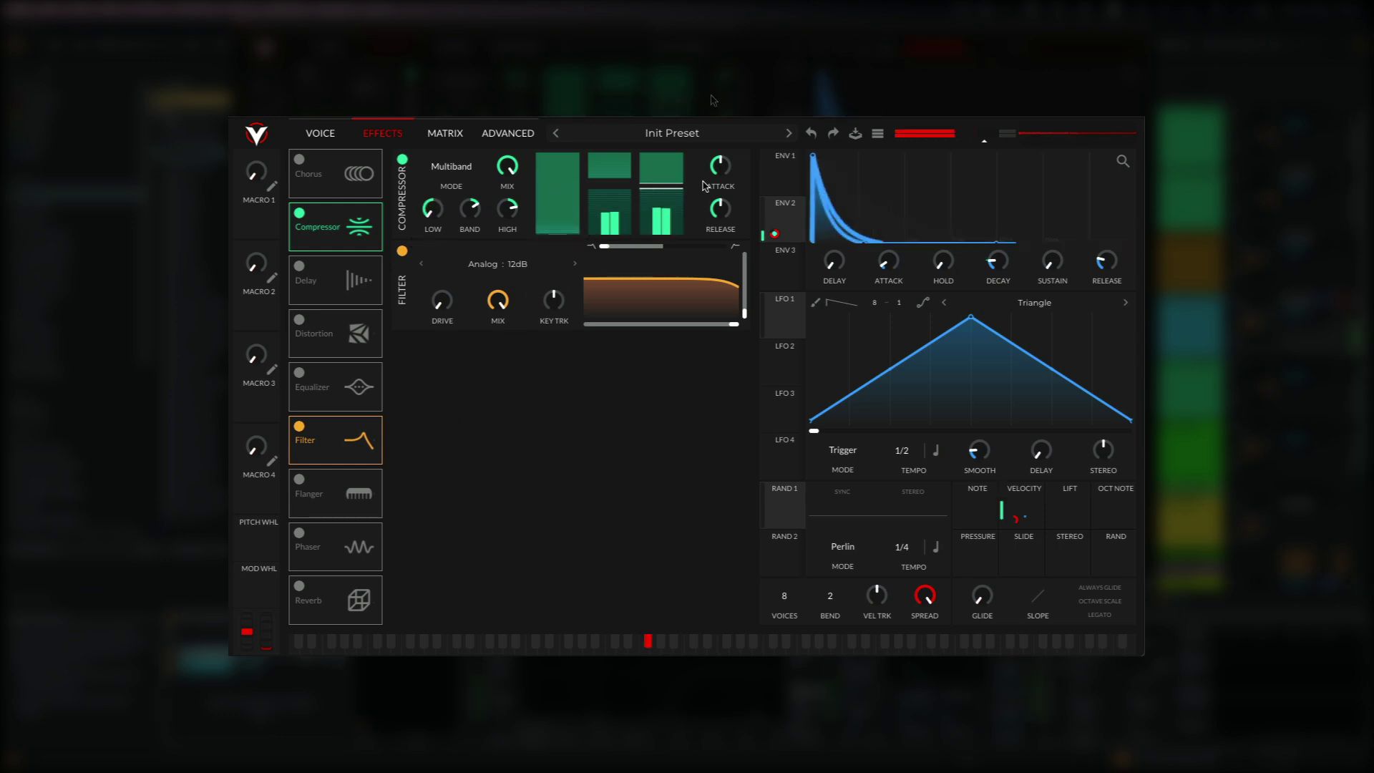
Step: Set the compressor's attack to 100%, raise its release slightly and place it first in the effects chain
mouse_move(719, 173)
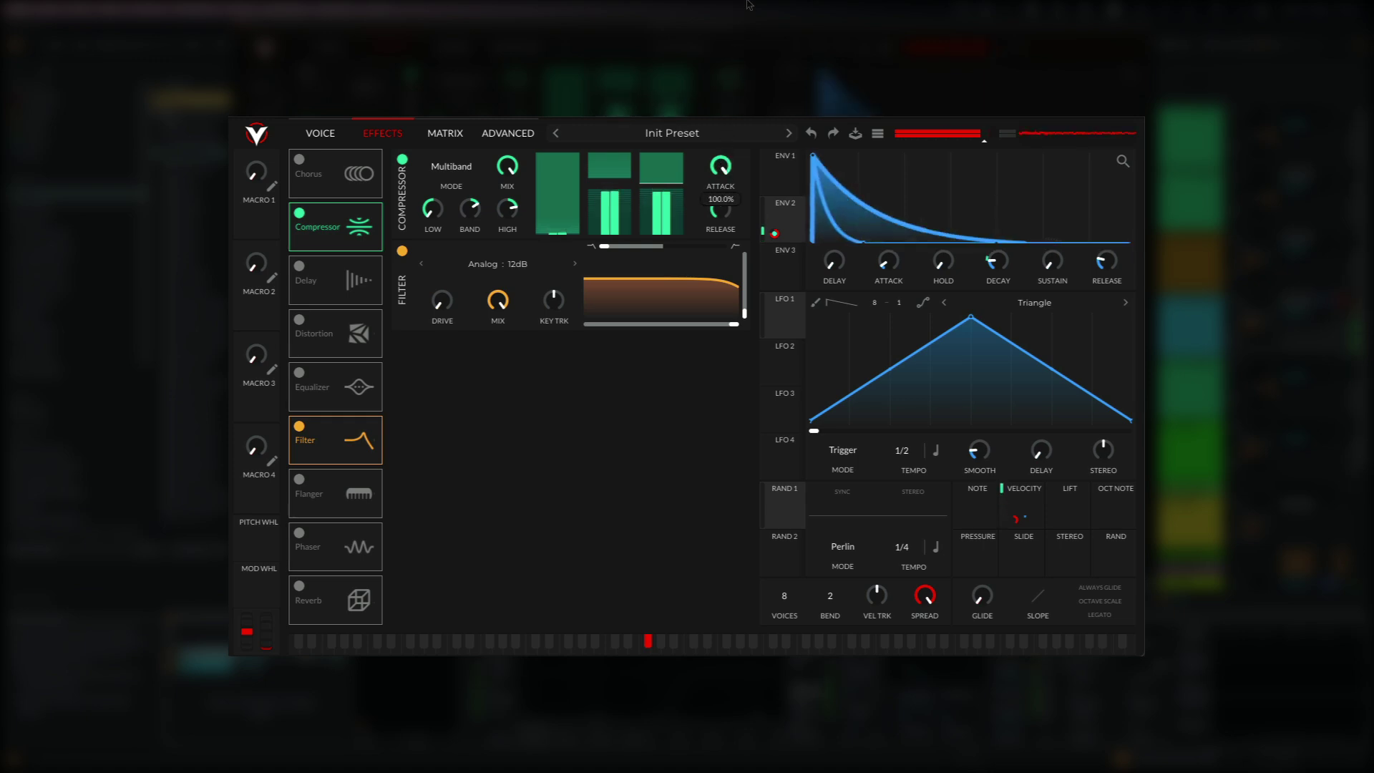
mouse_move(721, 206)
drag(722, 201, 722, 195)
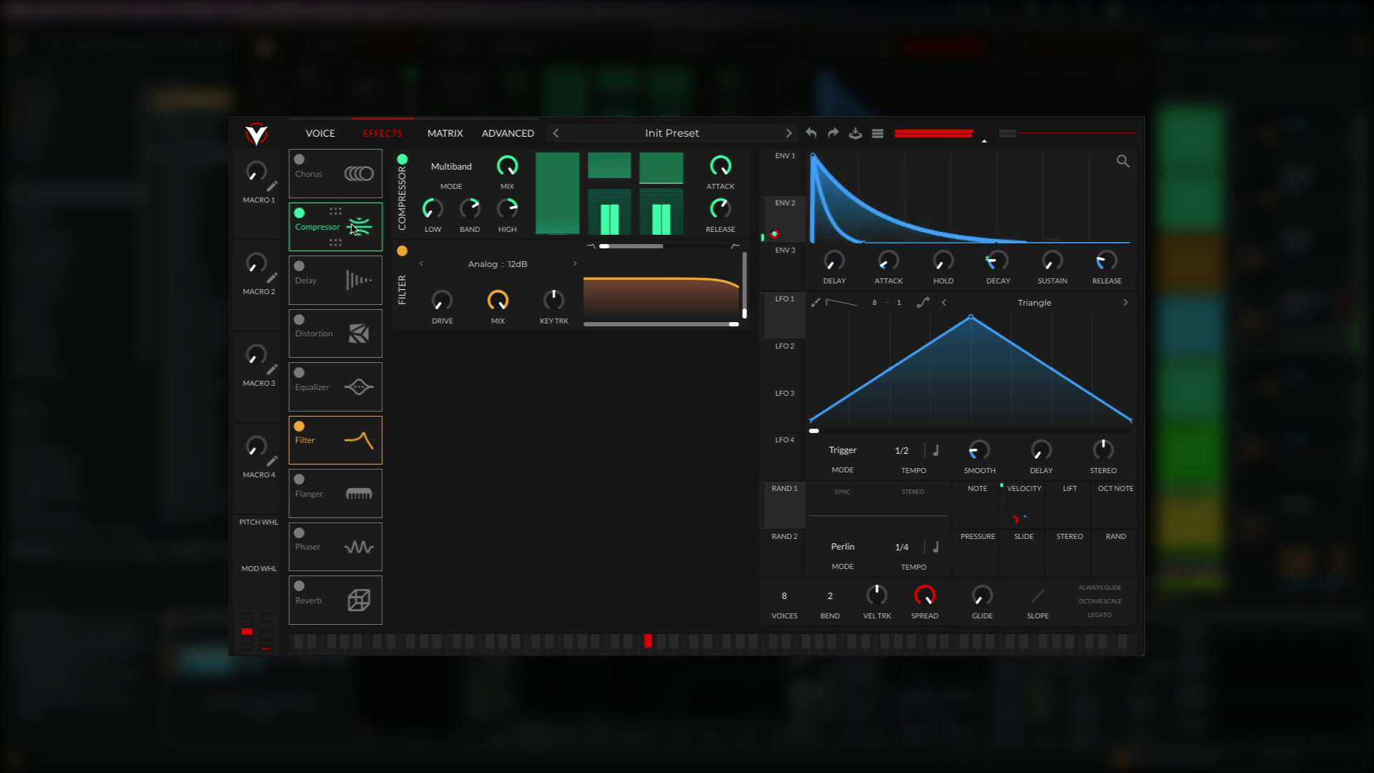
drag(304, 173, 303, 217)
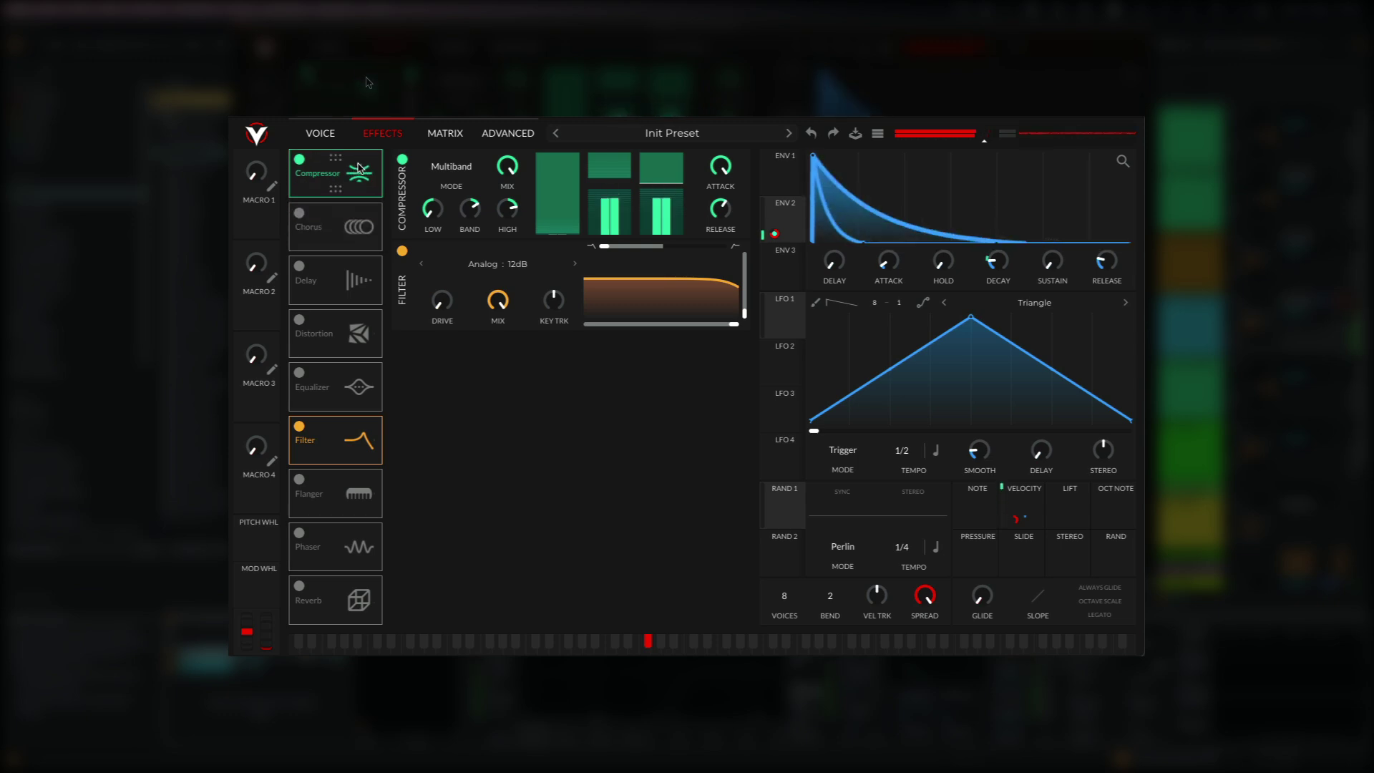
Step: Enable the Chorus effect with 4 voices and a 1/16 tempo, and lower its mix
click(300, 215)
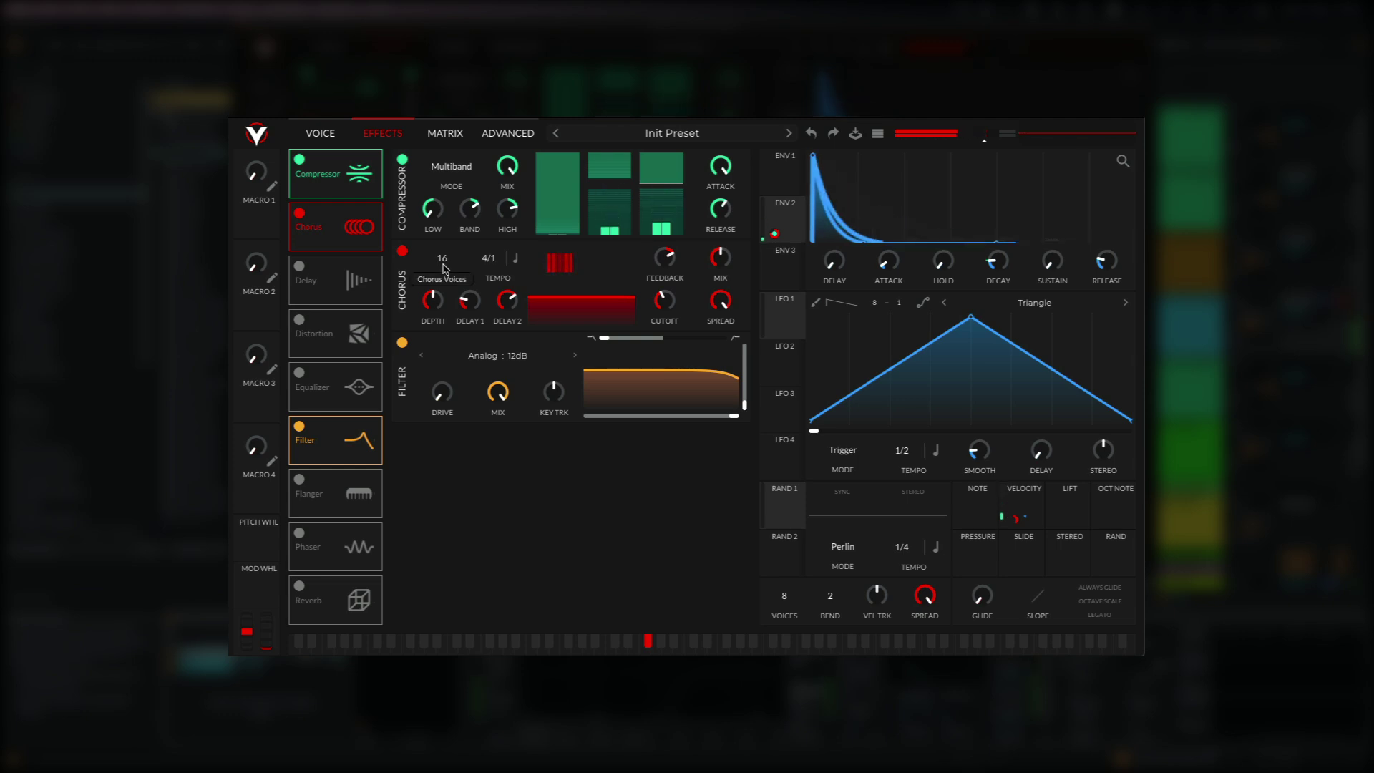
drag(444, 259, 444, 379)
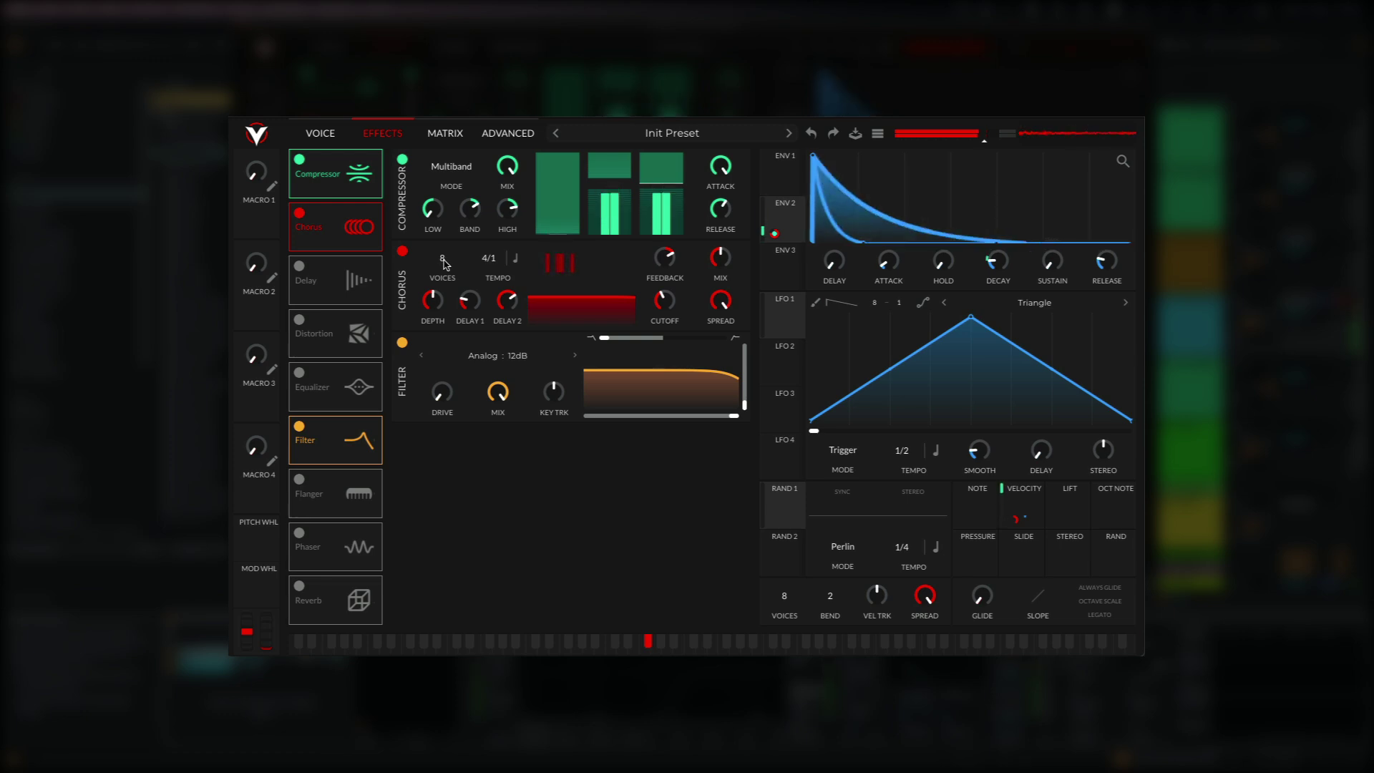
drag(449, 265, 432, 267)
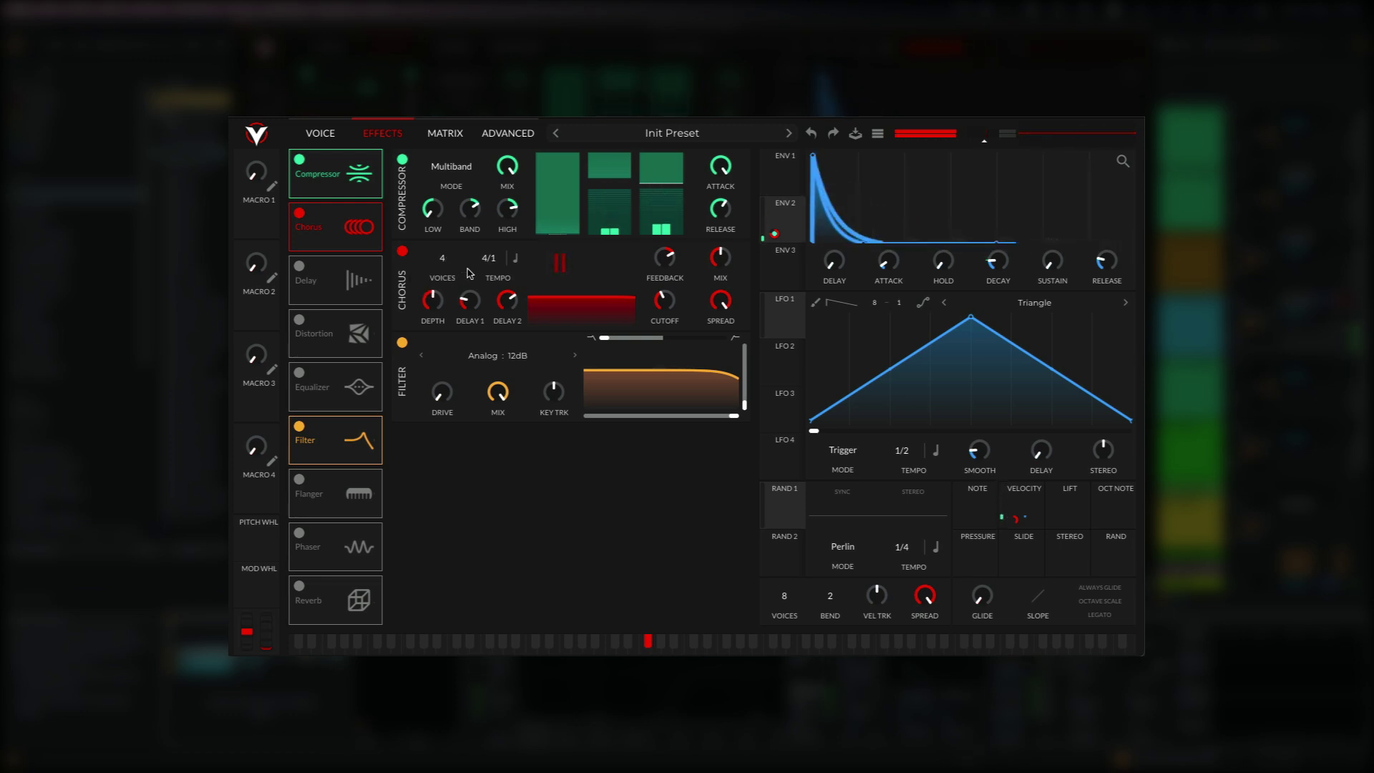
drag(493, 264, 602, 284)
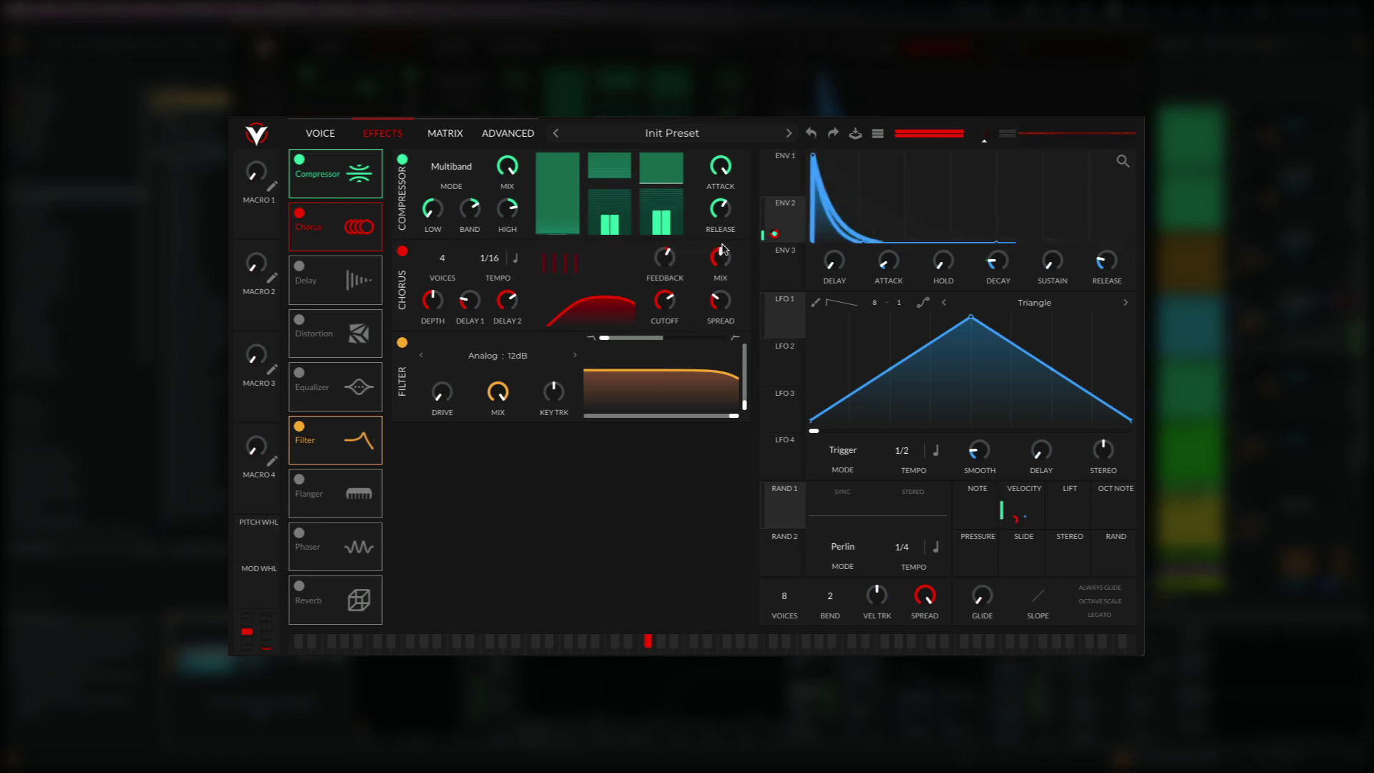
mouse_move(724, 263)
drag(723, 276, 736, 215)
Step: Compare the sound with the Chorus bypassed and active, leaving it switched on
click(401, 251)
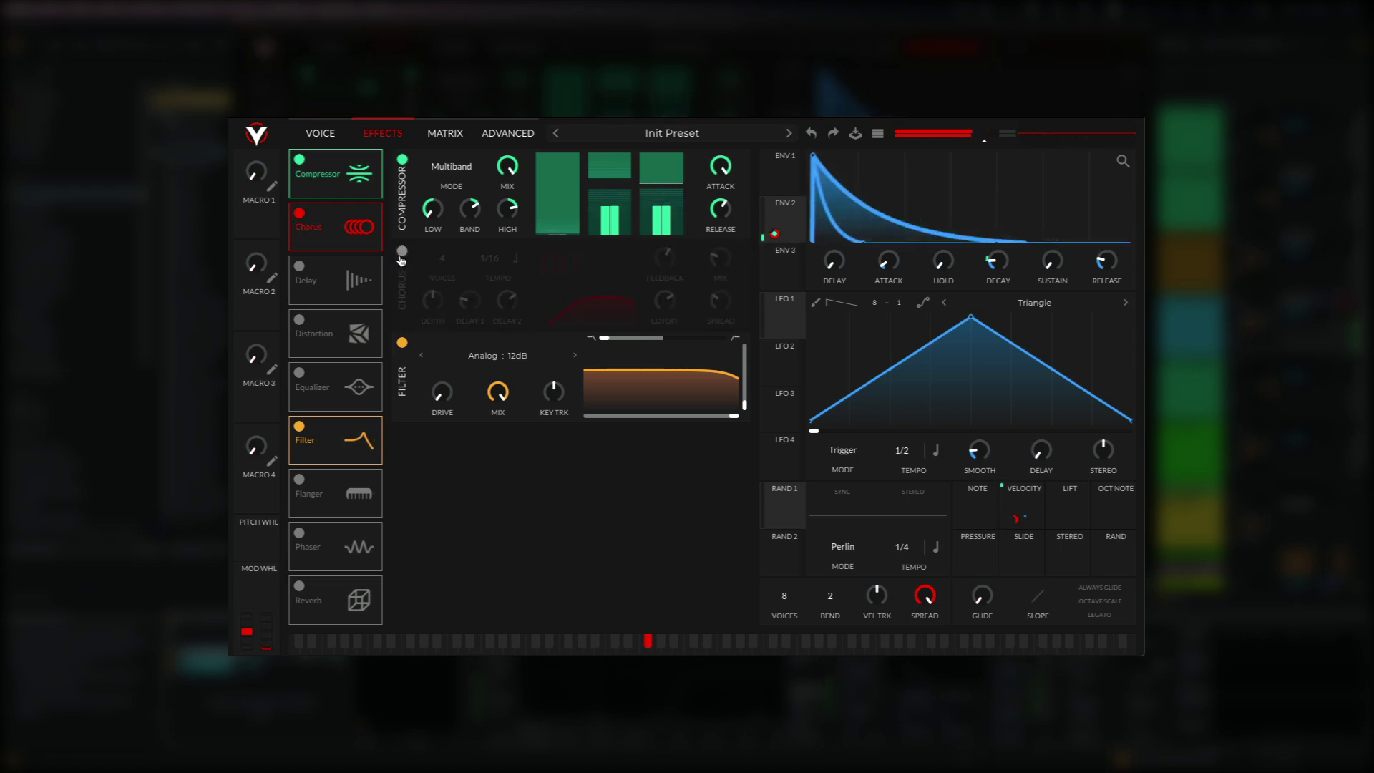
click(402, 258)
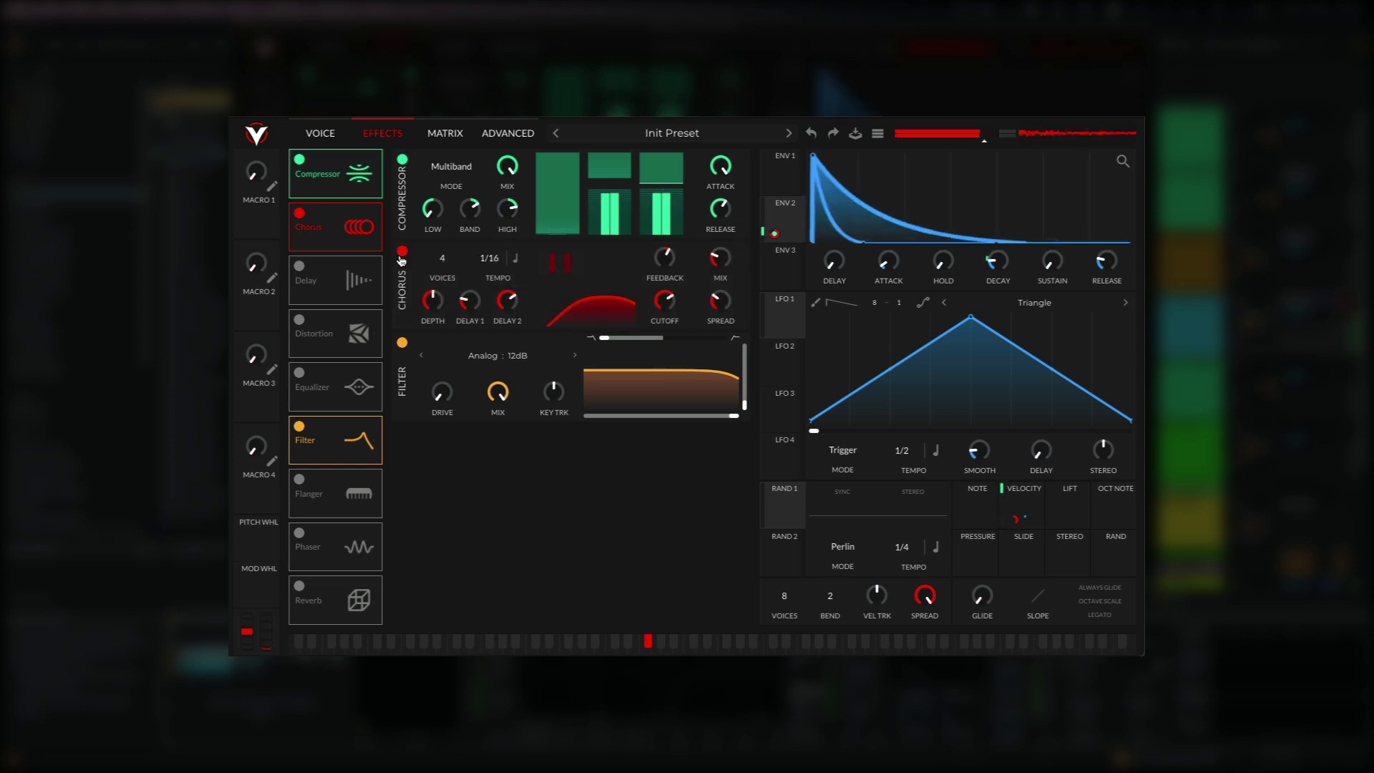
click(402, 258)
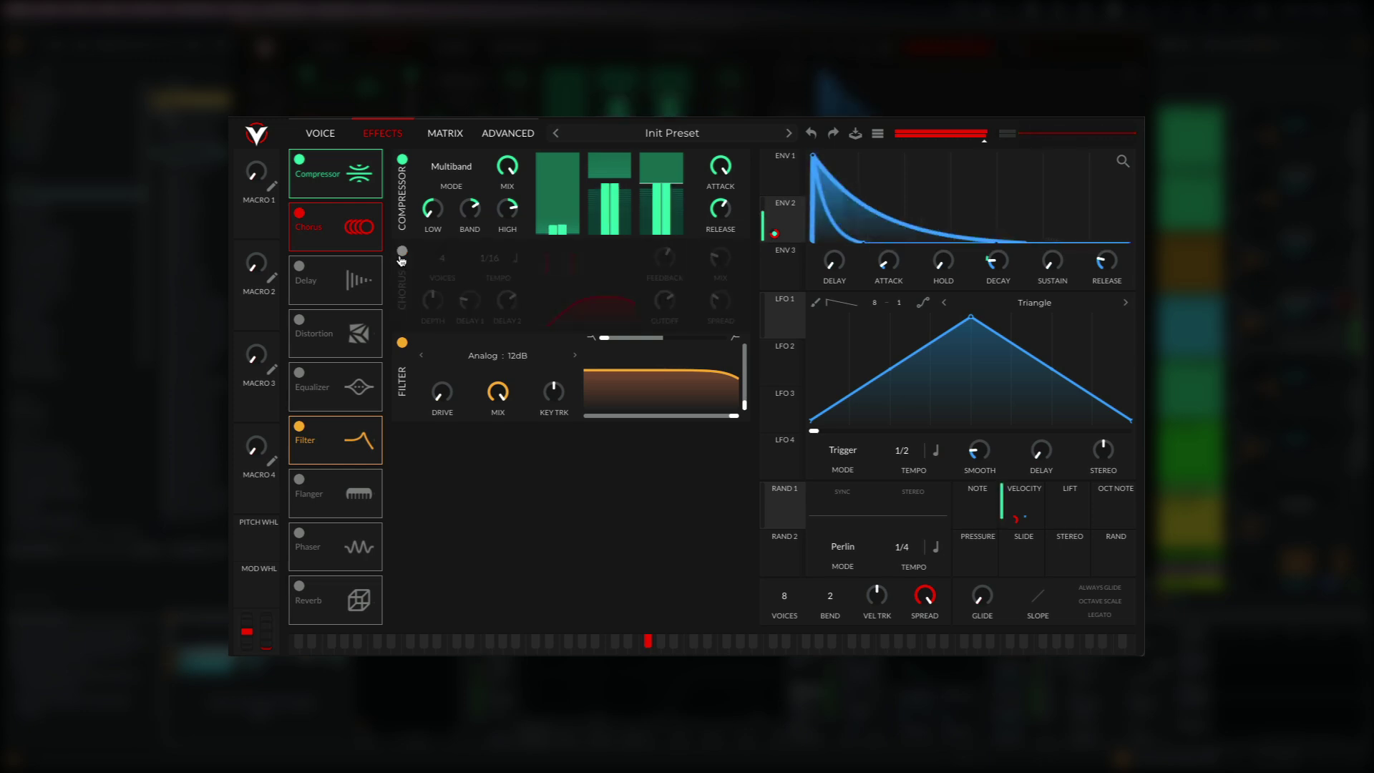
click(402, 257)
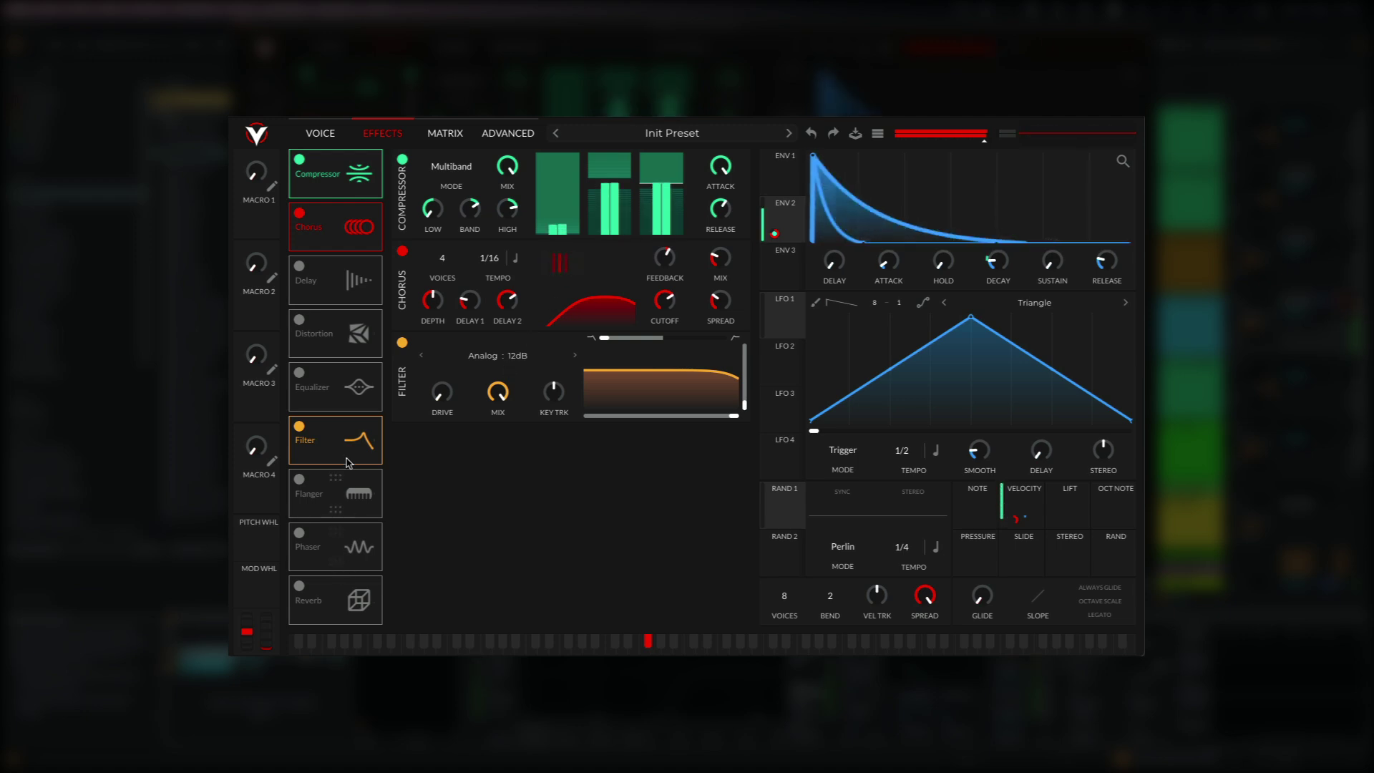
Step: Reorder the effects chain so Filter follows Delay, and enable Reverb directly after Filter
drag(343, 400, 336, 334)
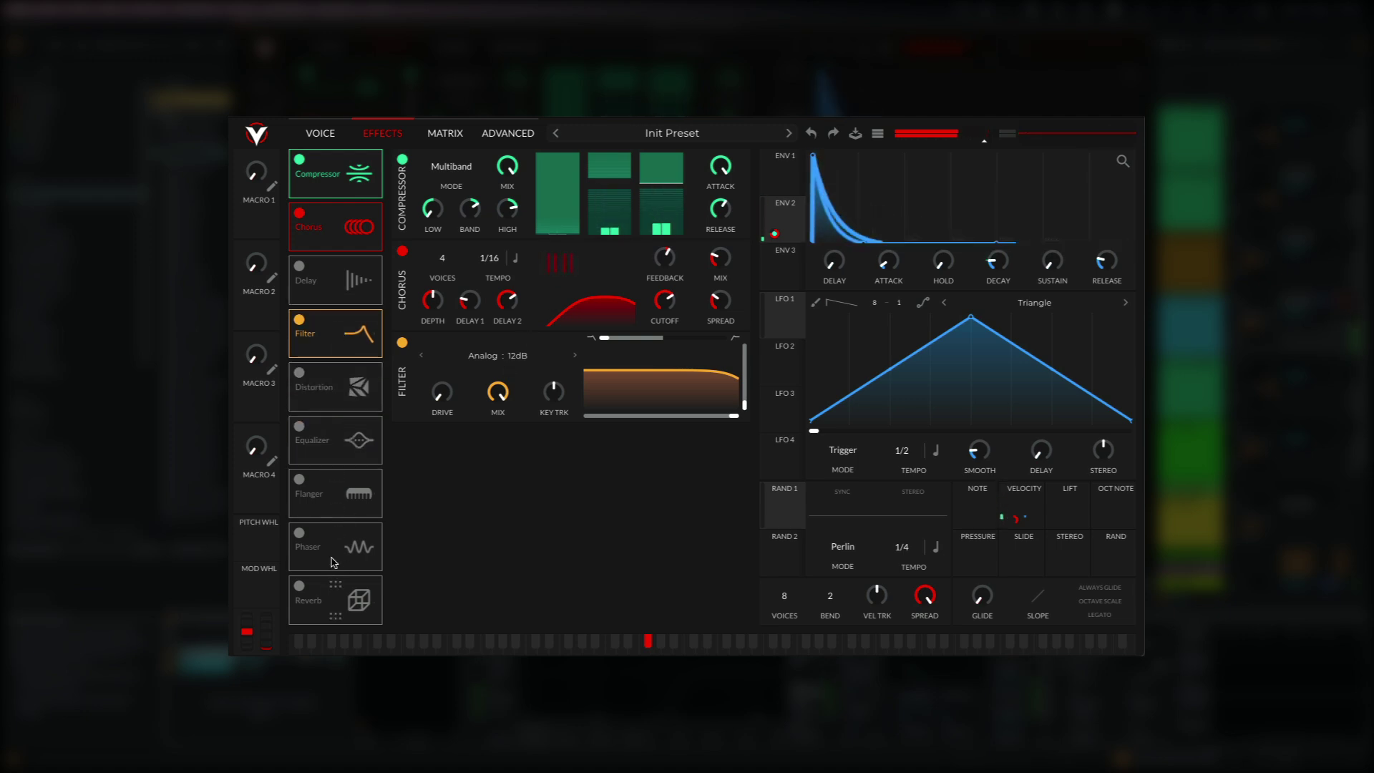
drag(351, 599, 351, 390)
click(299, 372)
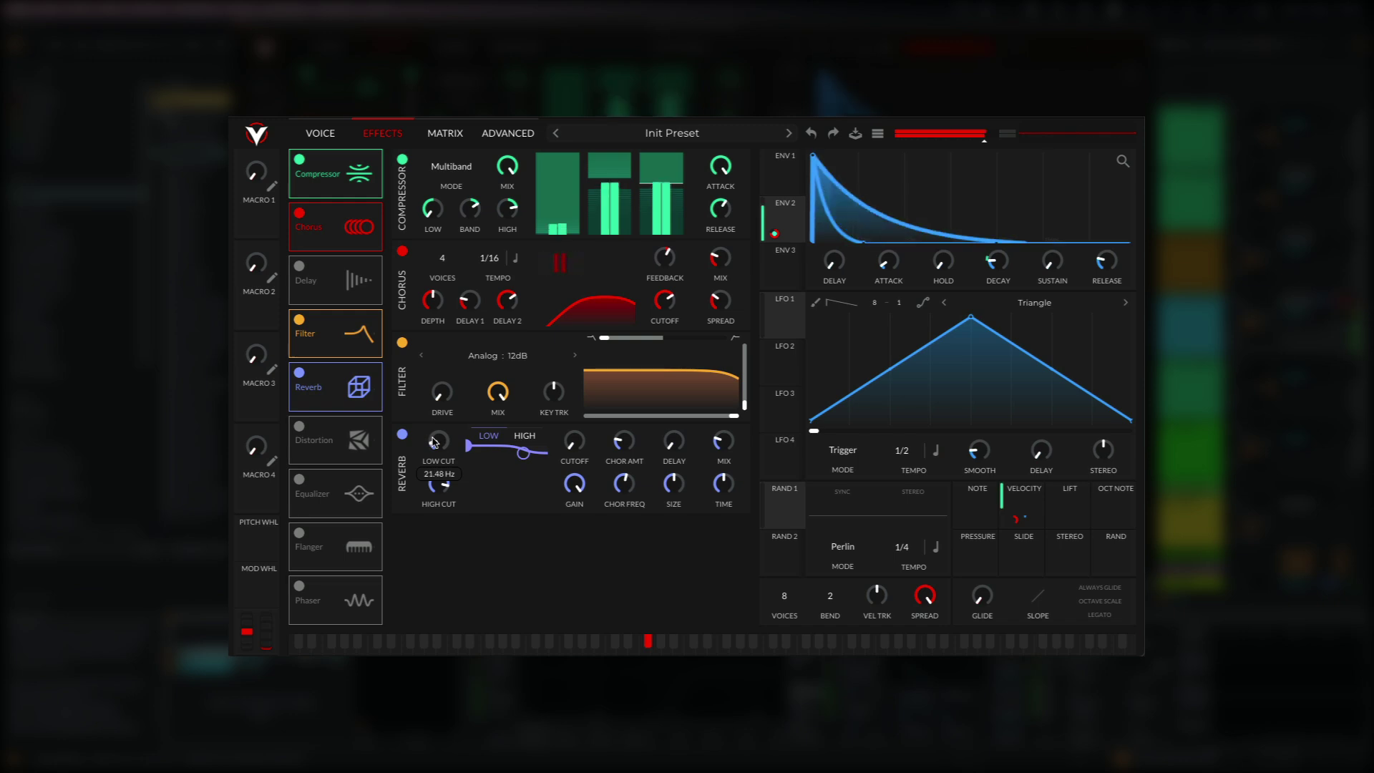
Step: Turn the reverb's low-shelf gain all the way down and shorten its reverb time
drag(470, 446, 499, 513)
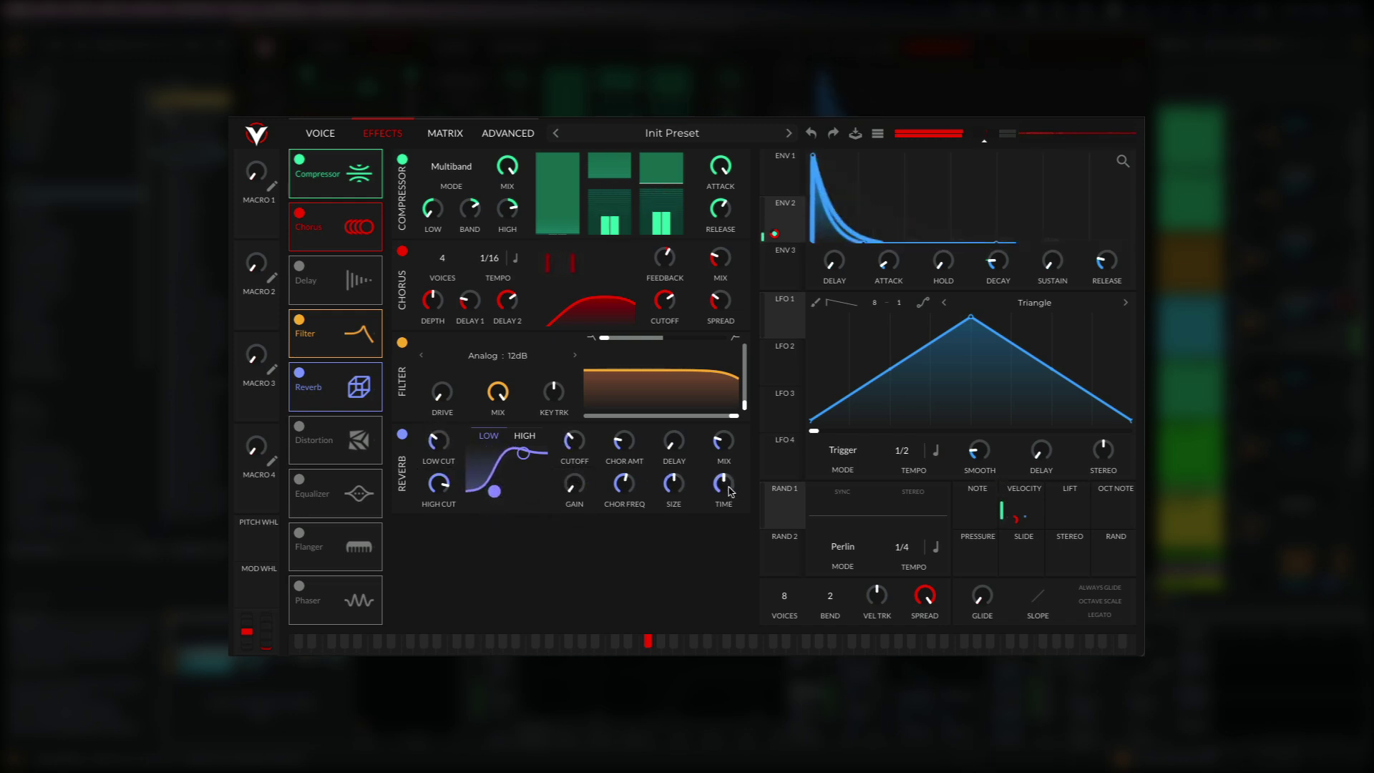
mouse_move(728, 507)
scroll(728, 506, down, 2)
Step: Place the Equalizer before the Filter, enable it and dip its middle band by about 8.3 dB
drag(338, 494, 301, 325)
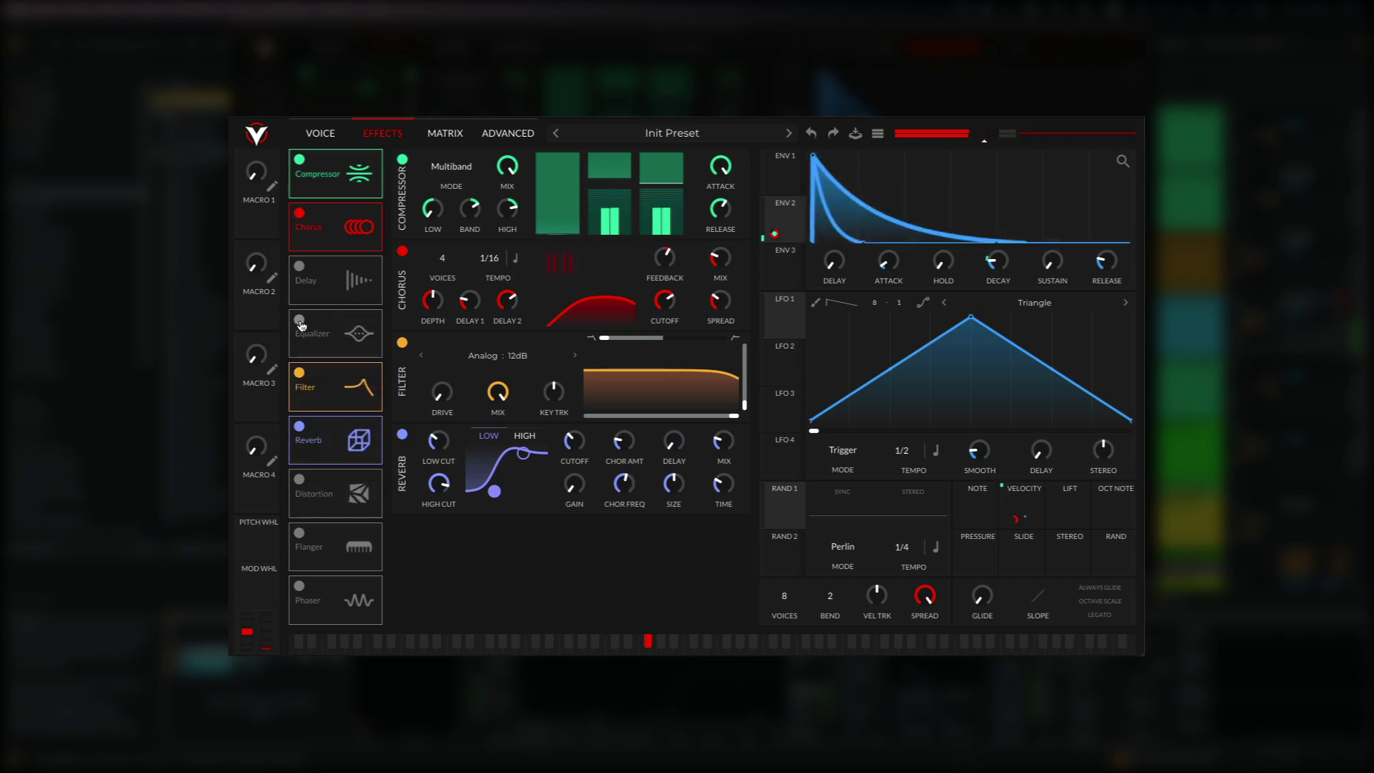
click(300, 322)
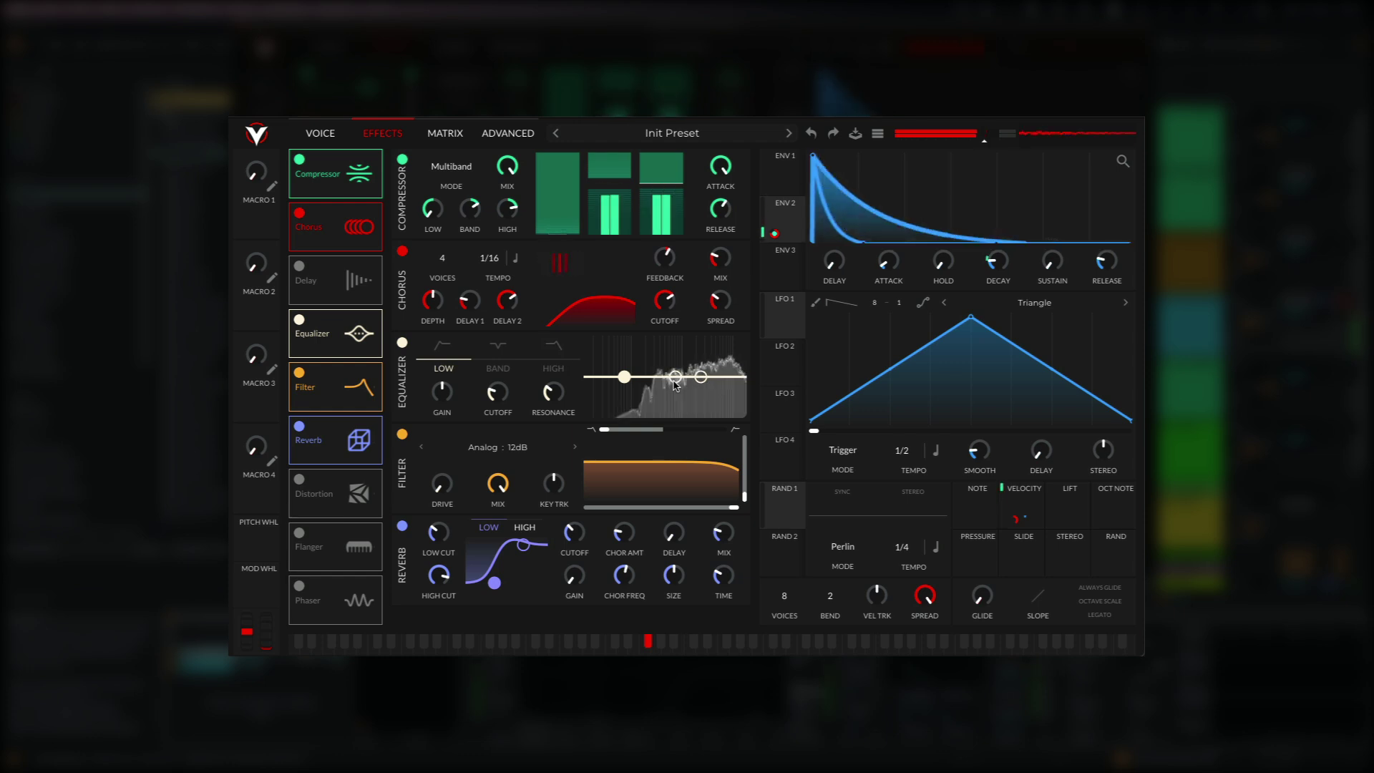
drag(676, 381, 678, 396)
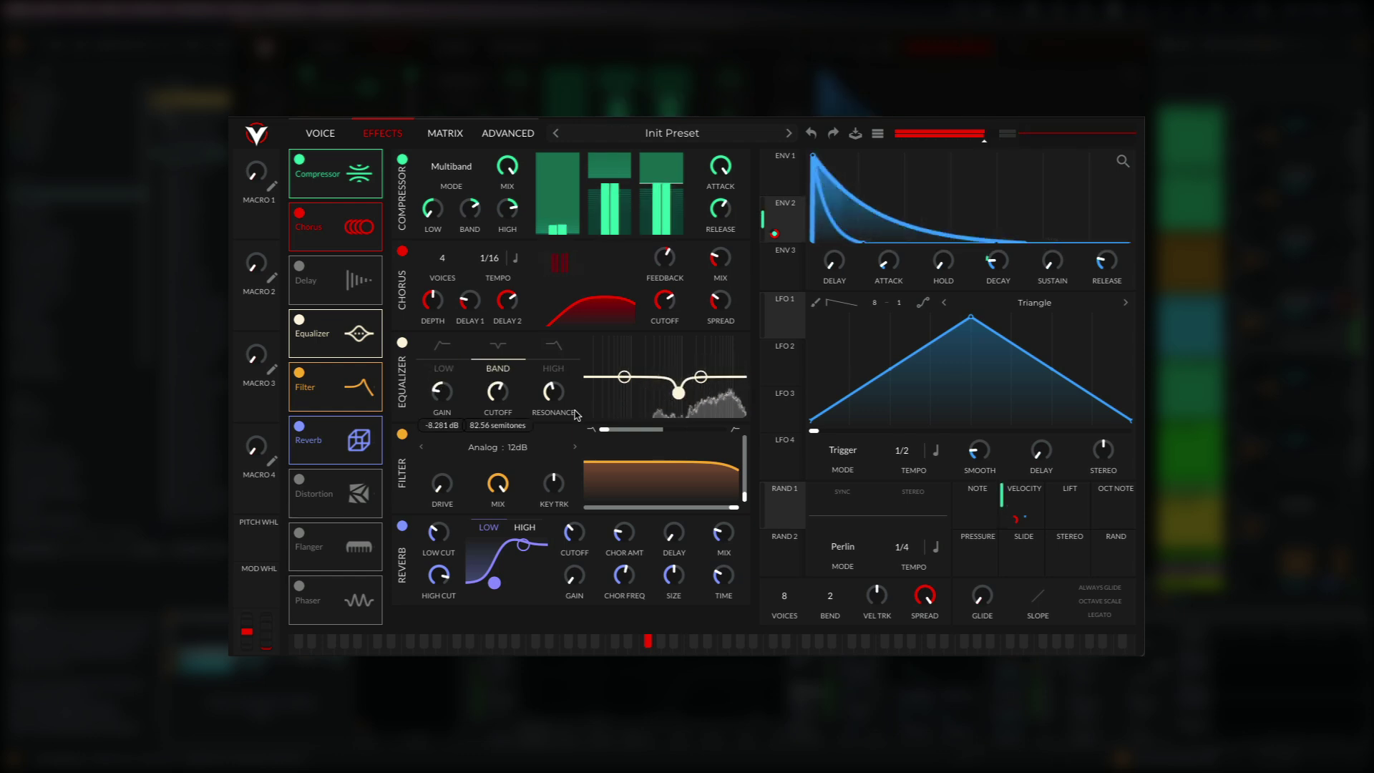
mouse_move(561, 400)
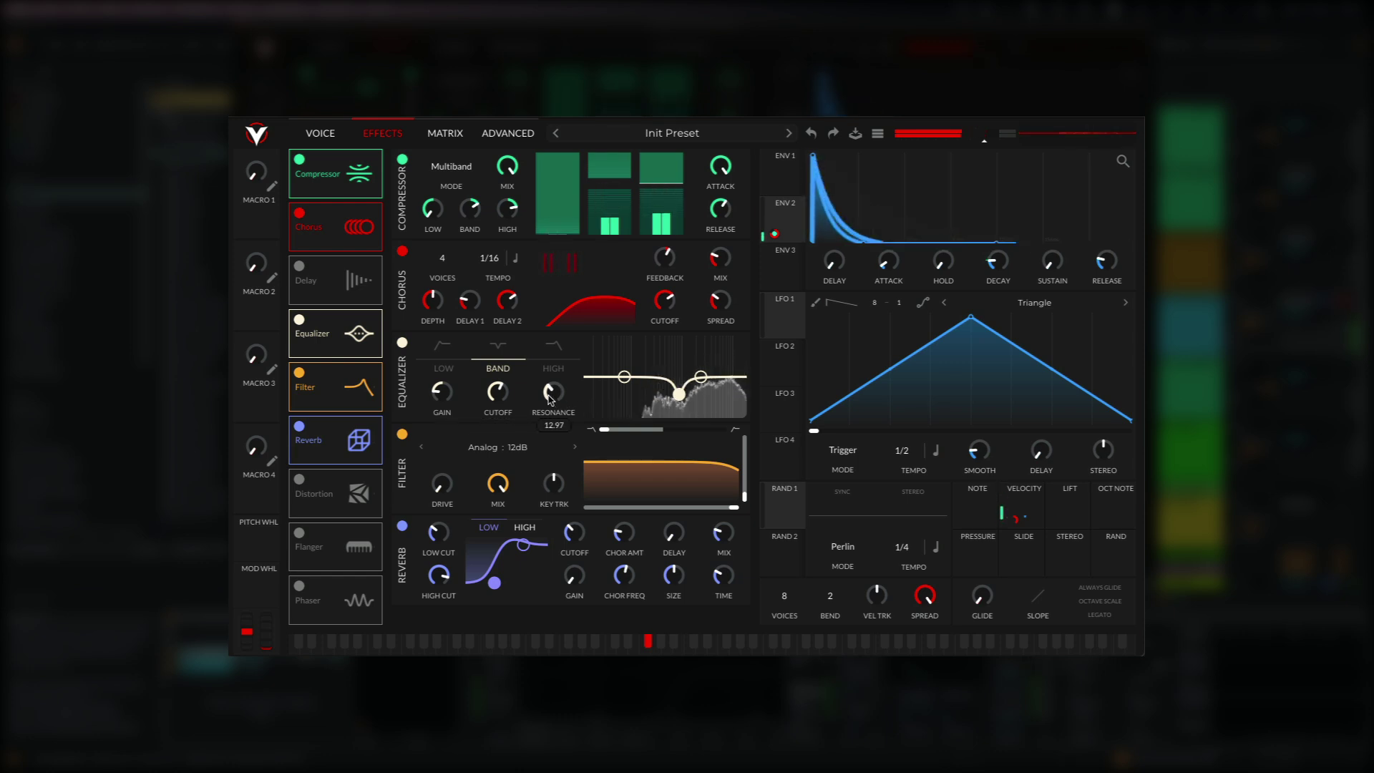
Step: Modulate the gain of the equalizer's high band with ENV 2 and lower that band's base gain
click(550, 369)
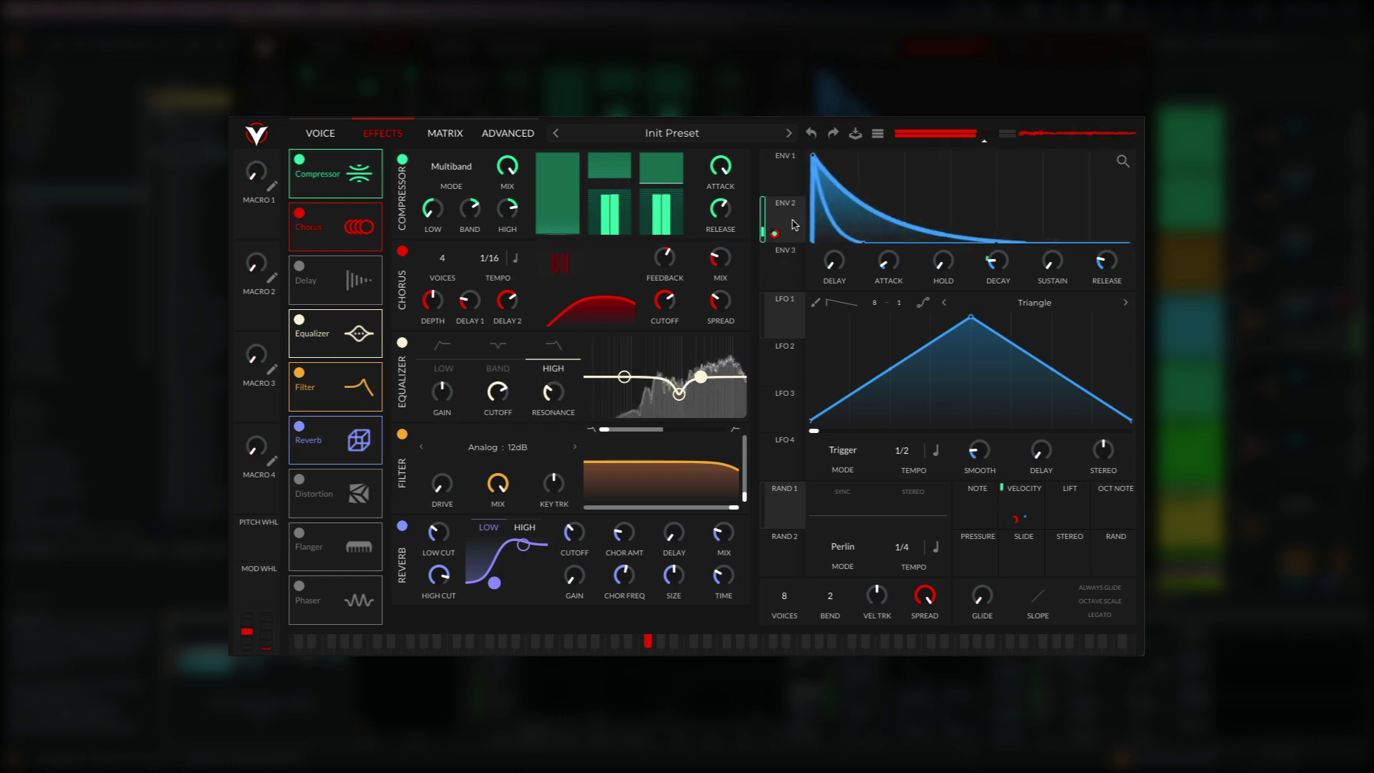
drag(794, 225, 445, 407)
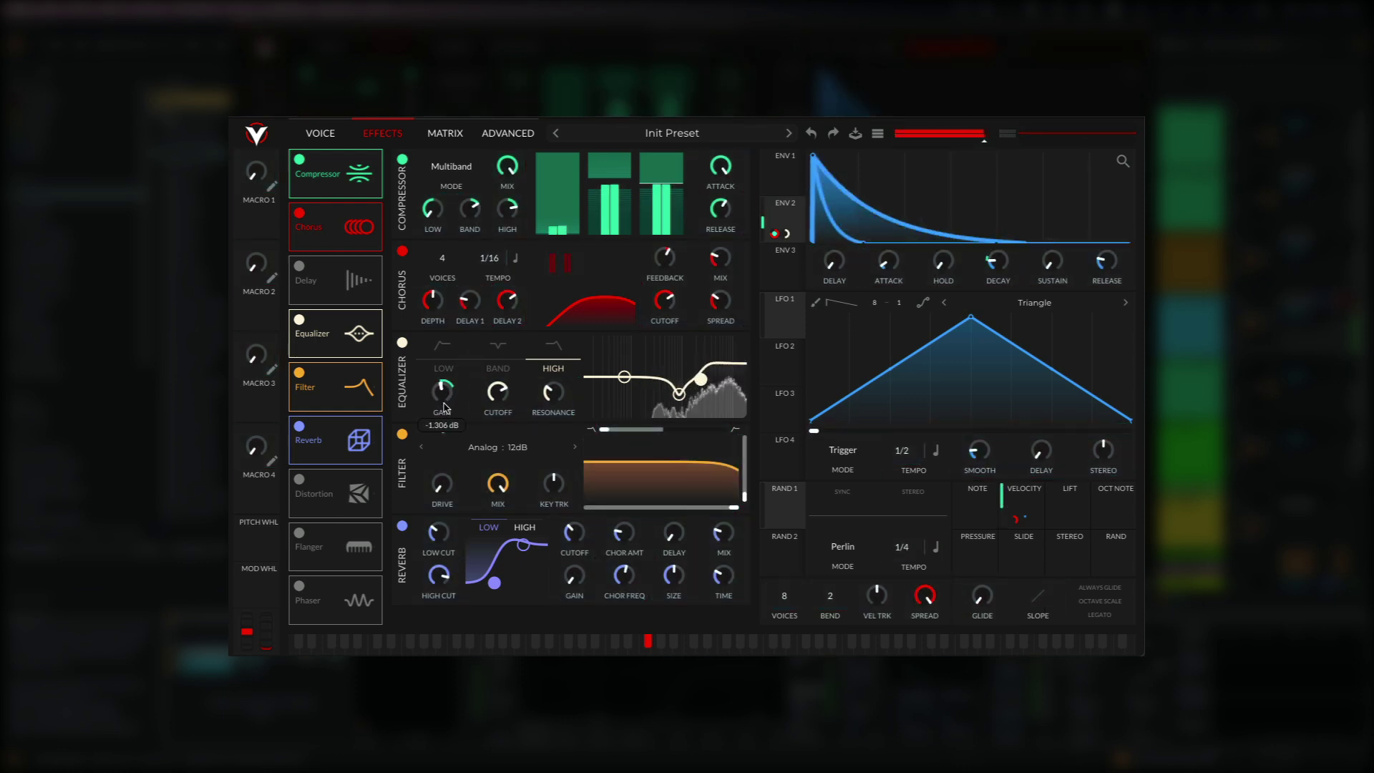
mouse_move(444, 429)
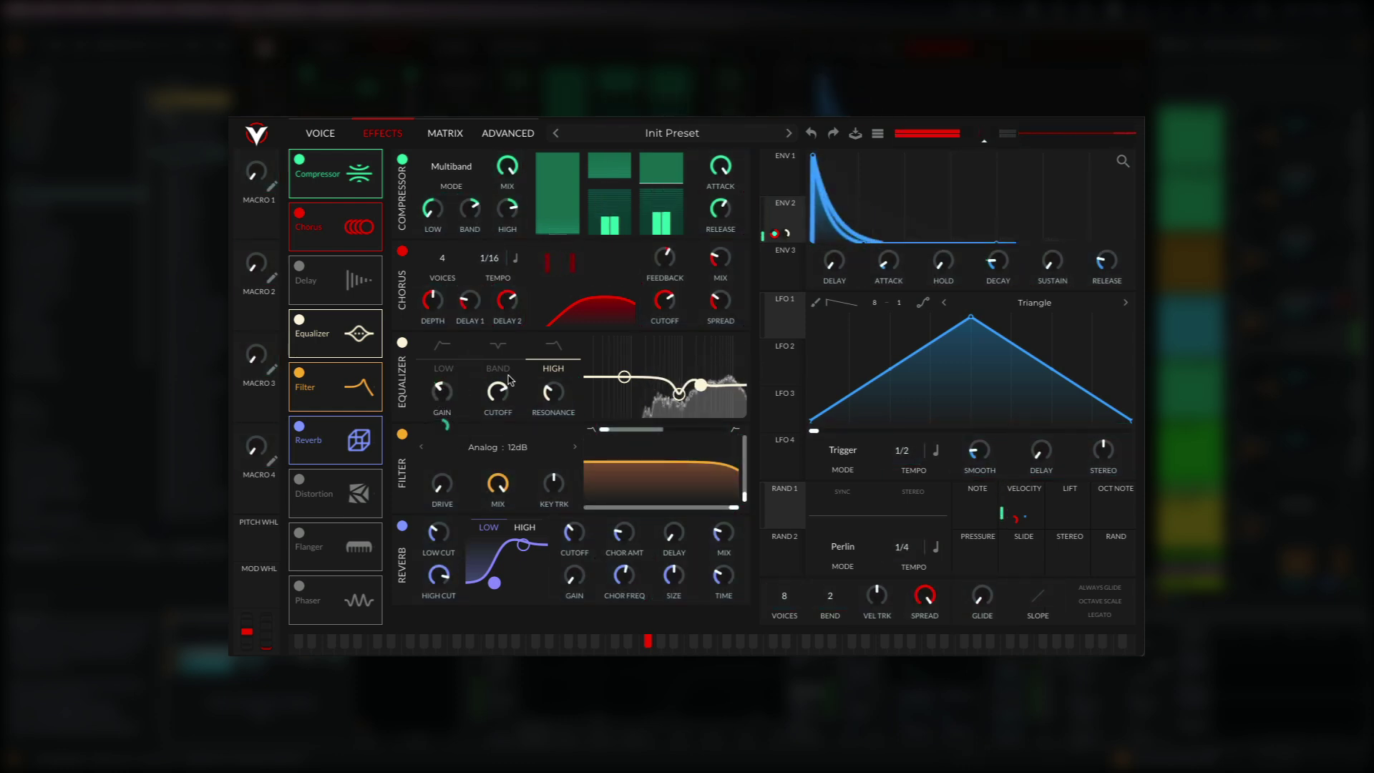
drag(443, 398, 443, 402)
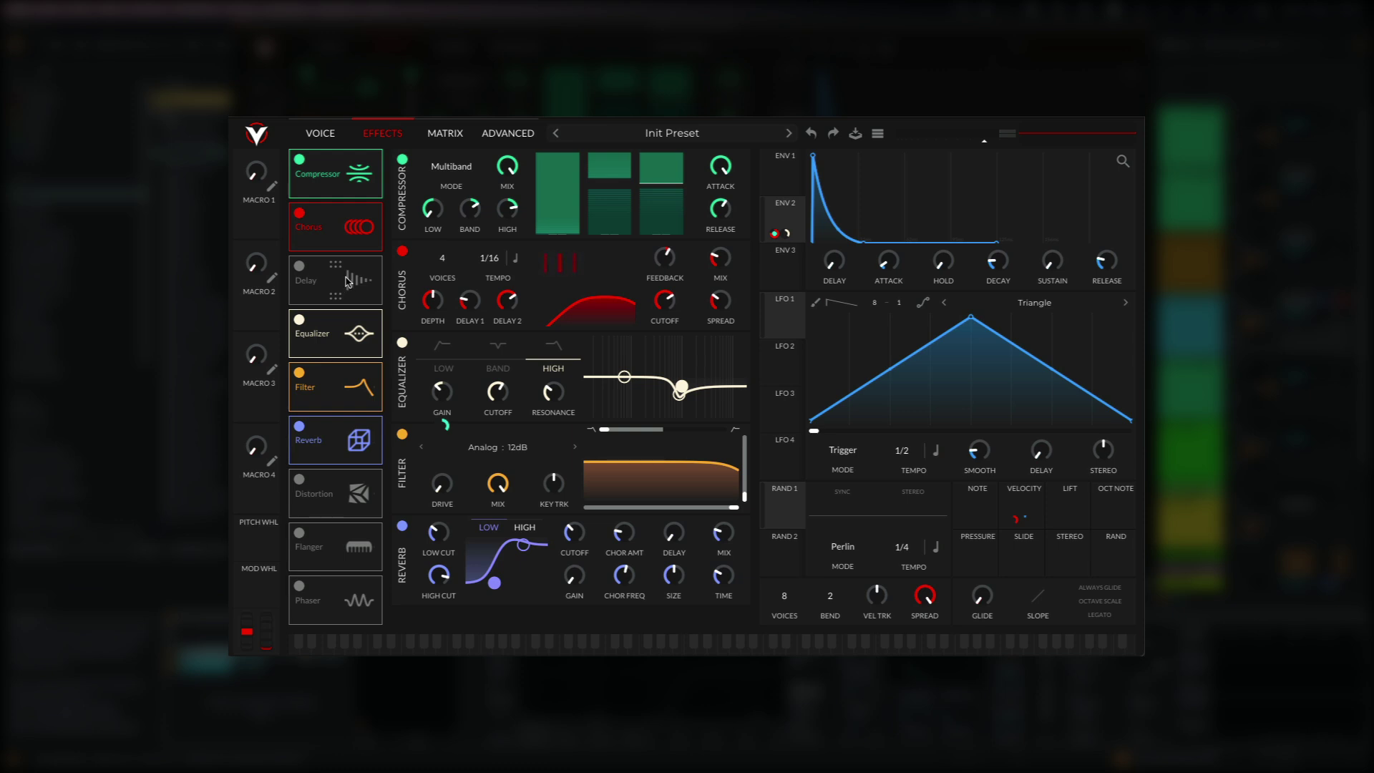
Step: Add a Delay between Filter and Reverb, timed in seconds at 0.017 secs, with its mix modulated by the mod wheel
drag(347, 281, 346, 386)
click(508, 535)
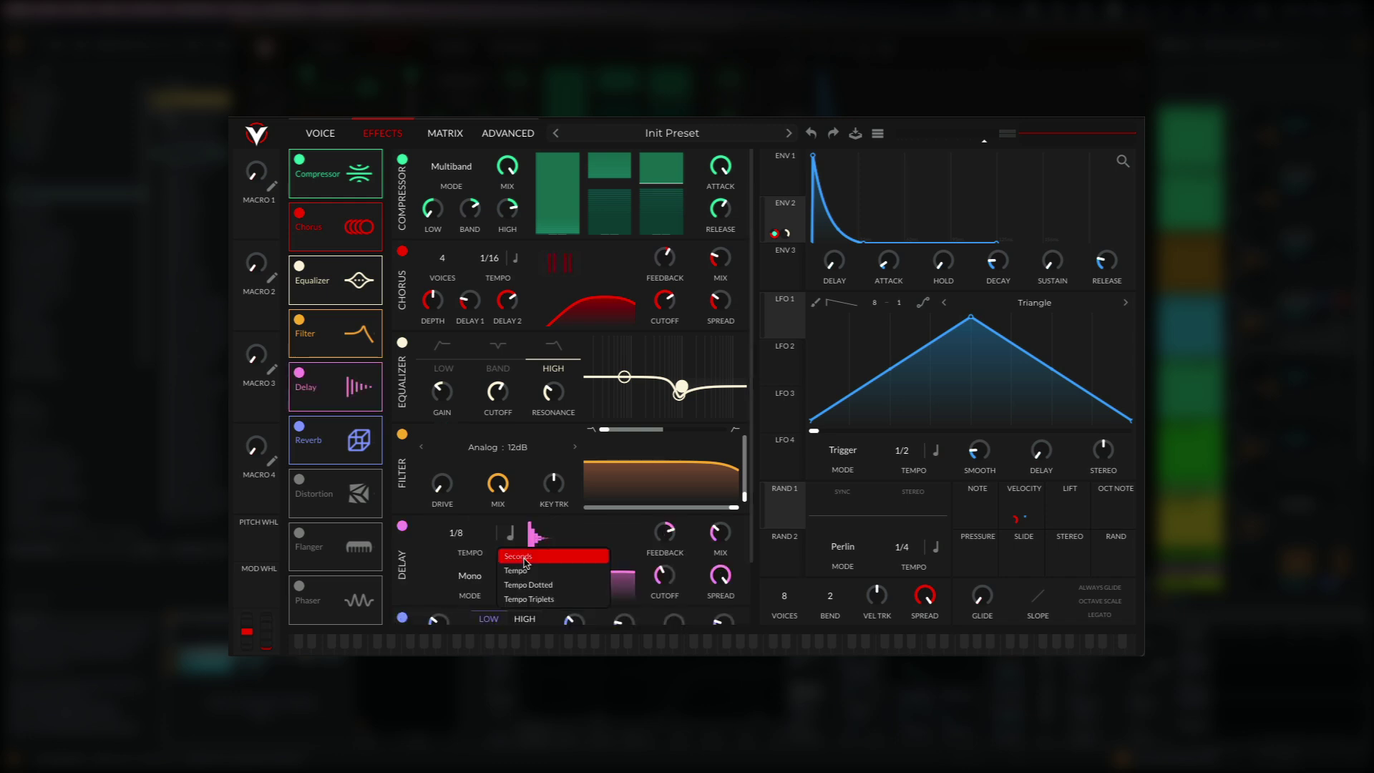
click(521, 558)
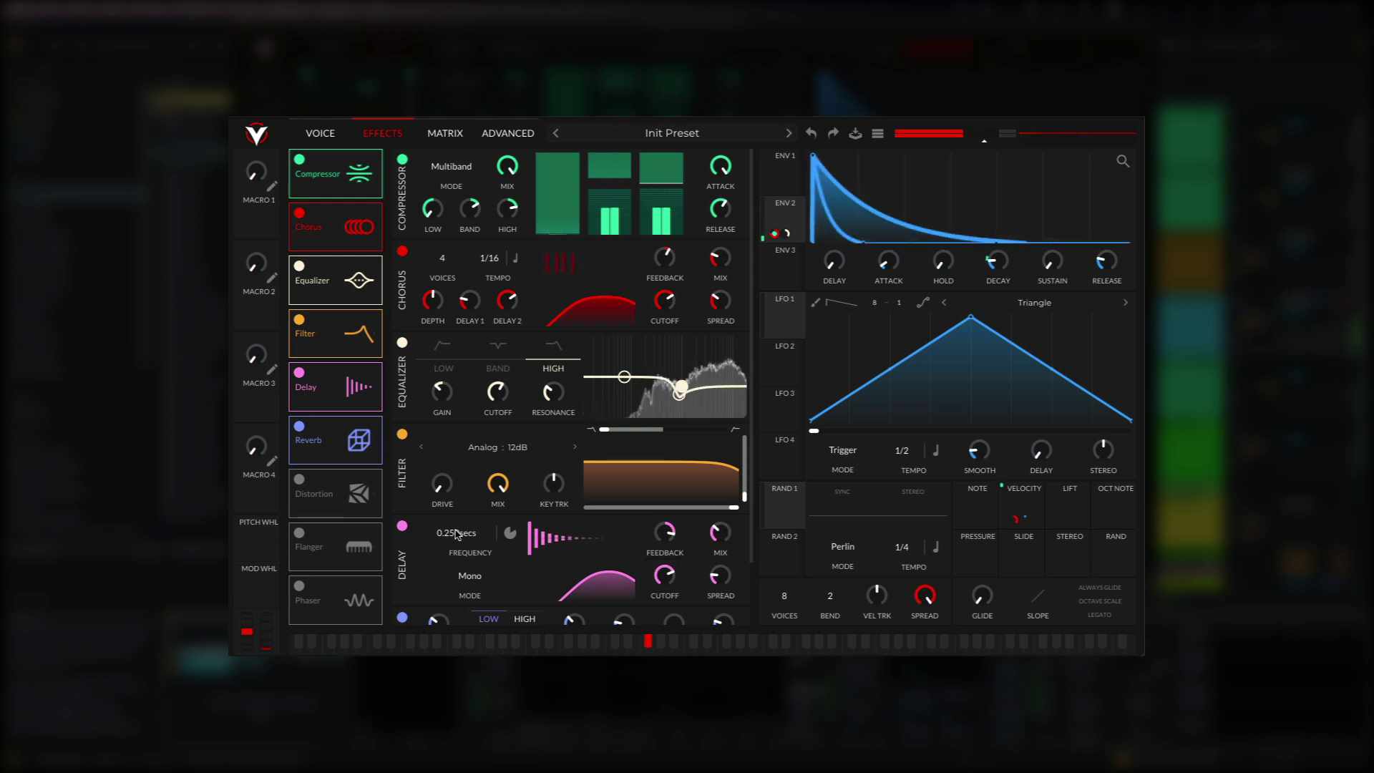
drag(460, 537, 473, 515)
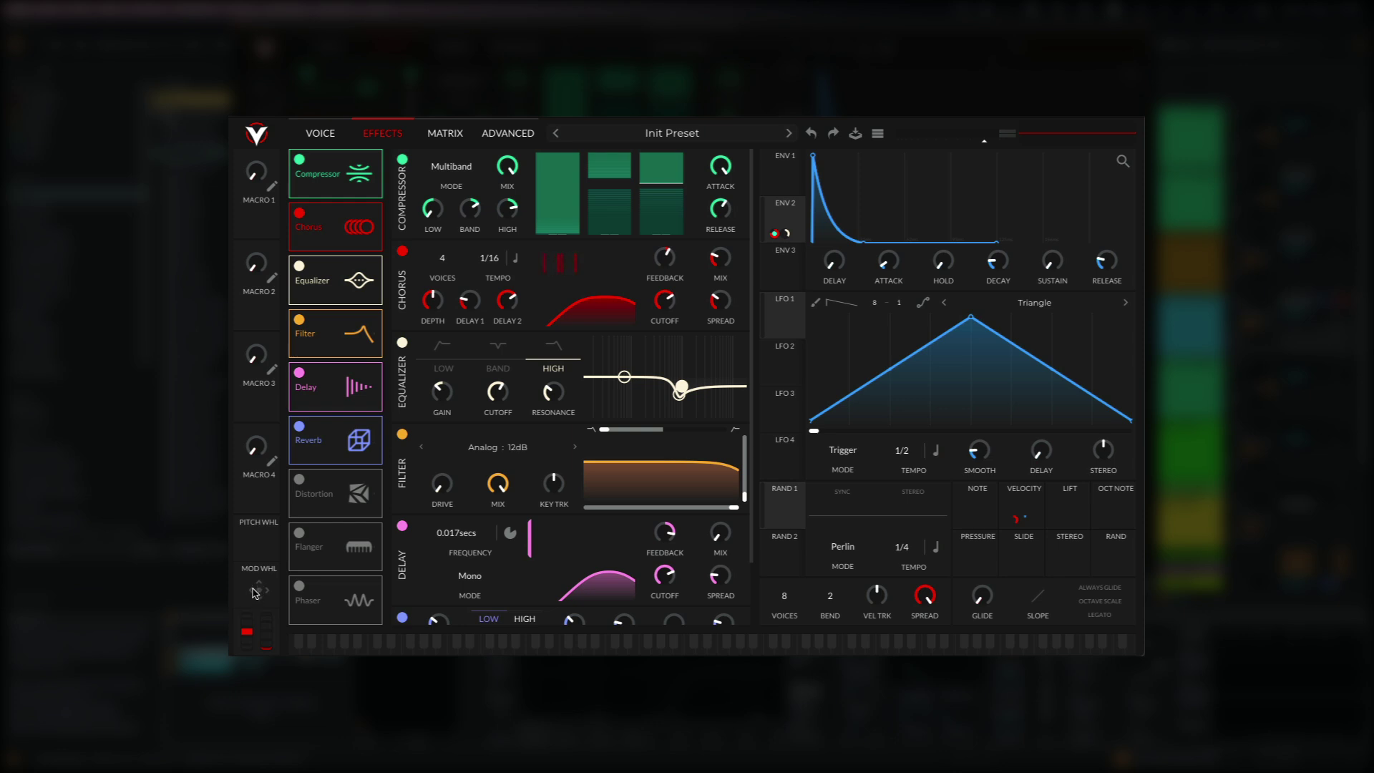
drag(259, 594, 720, 567)
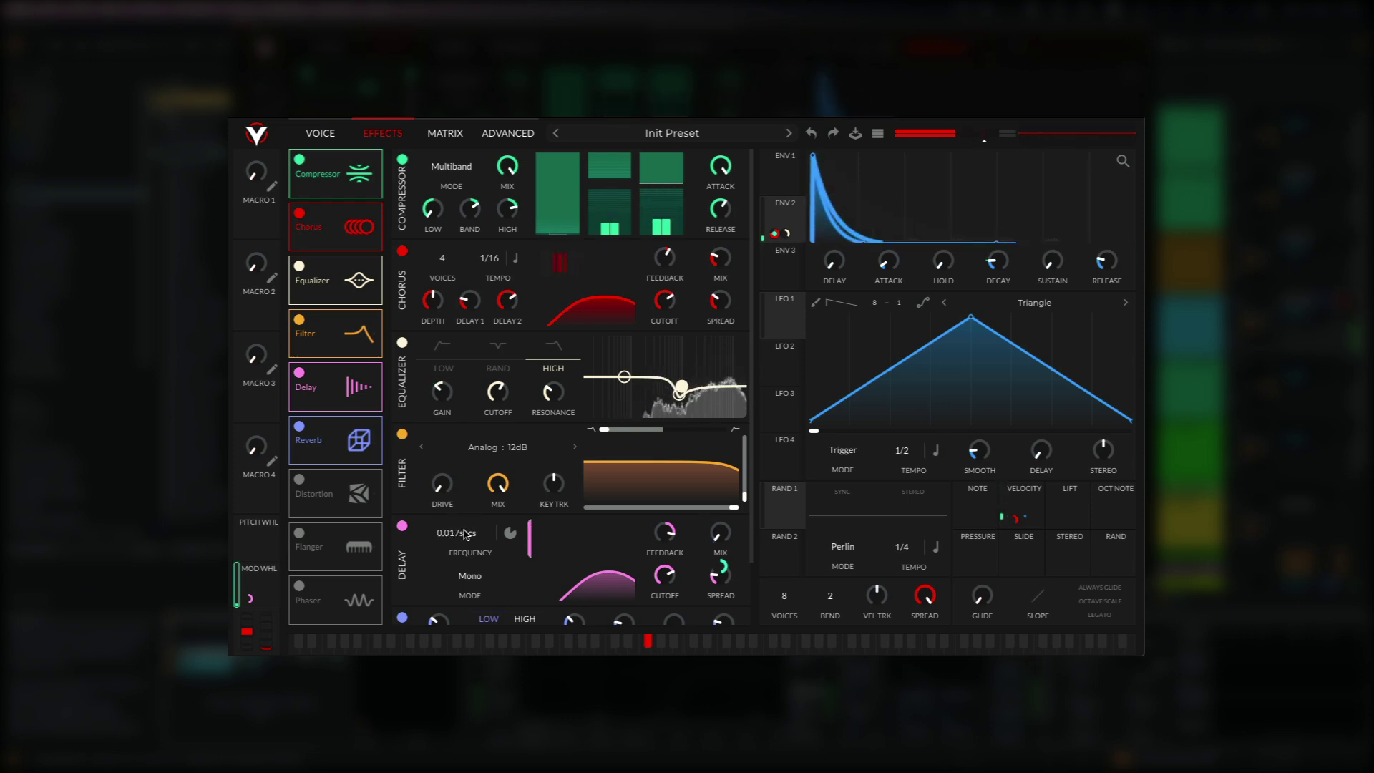
Step: Modulate the delay time slightly with RAND 1 as a bipolar modulation, and set RAND 1's tempo to 1/16
drag(786, 512, 501, 535)
right_click(458, 555)
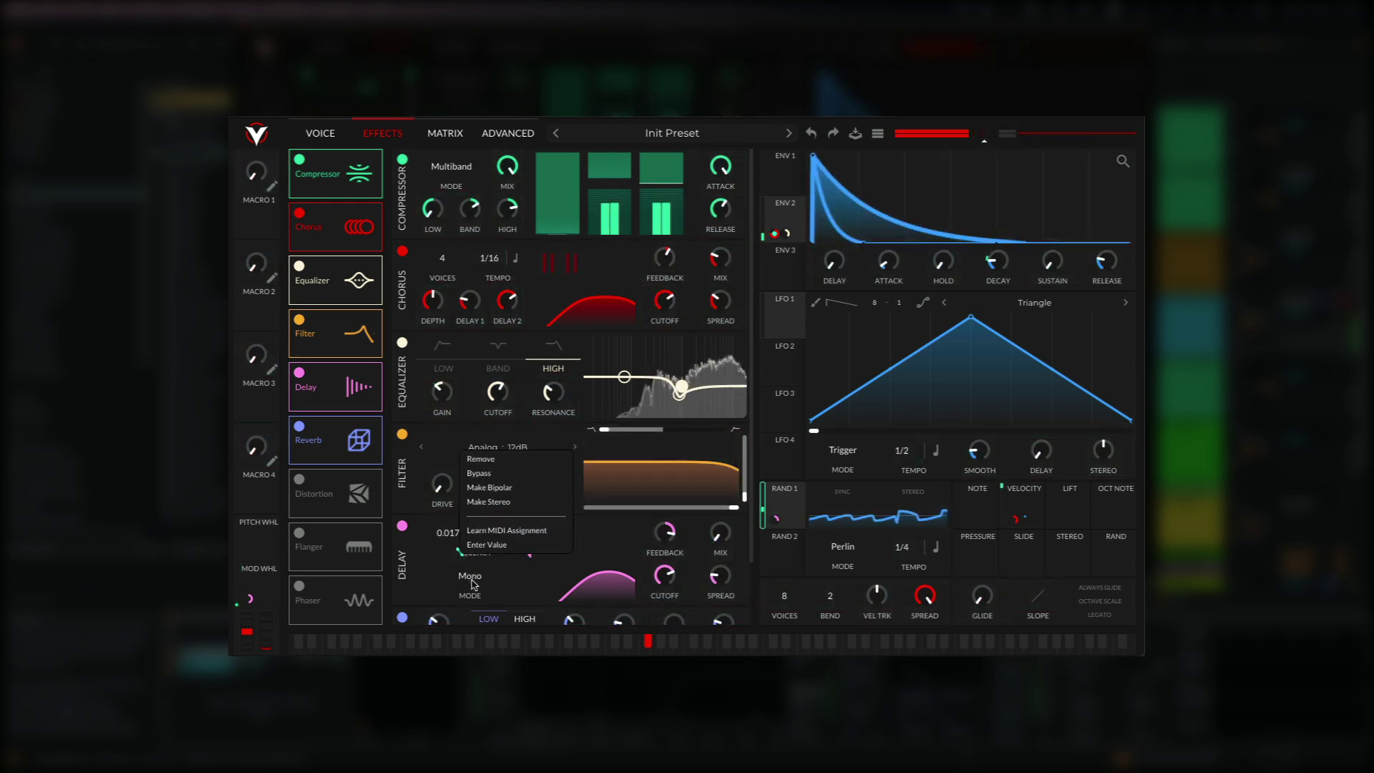
click(491, 486)
drag(462, 553, 463, 557)
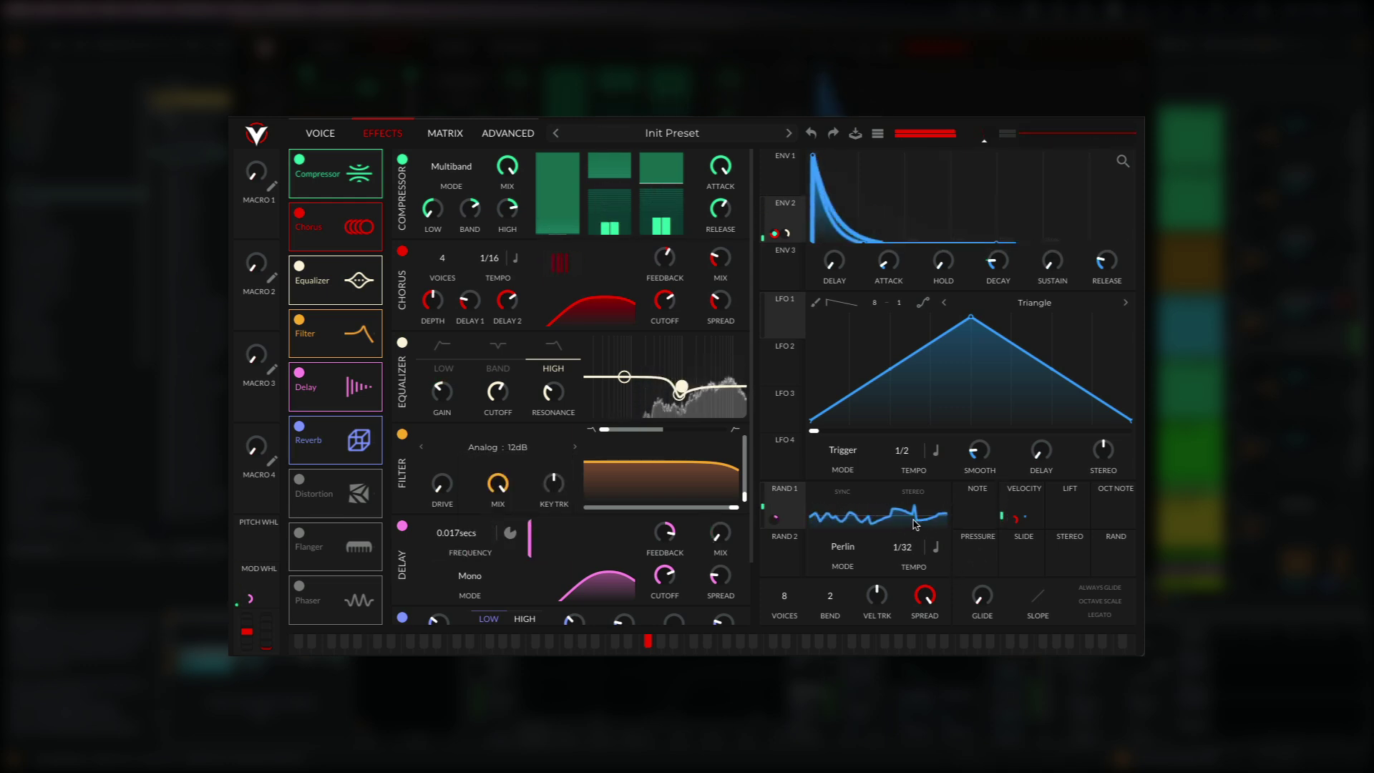
drag(913, 520, 913, 532)
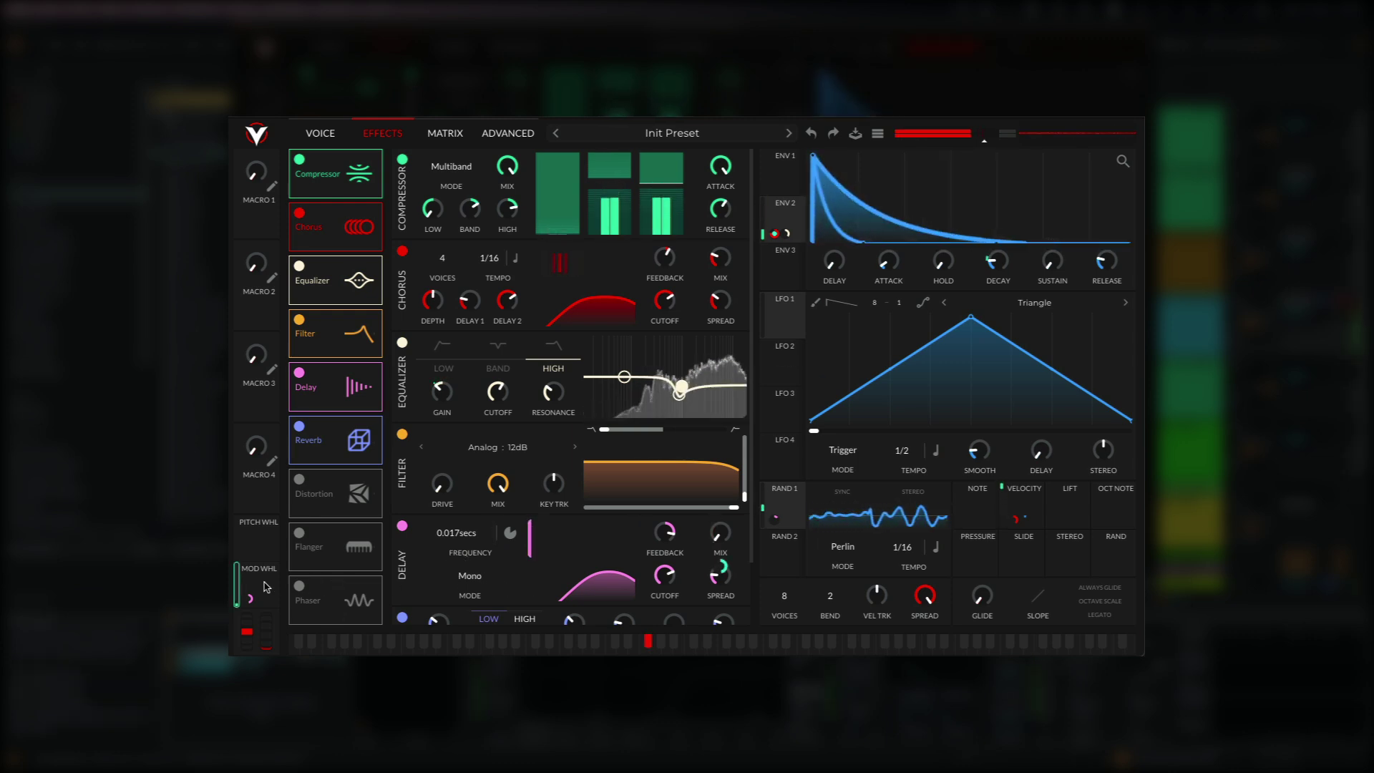
Step: Assign the mod wheel to the envelope's sustain at full amount and to its attack at a small amount
drag(280, 578, 1054, 273)
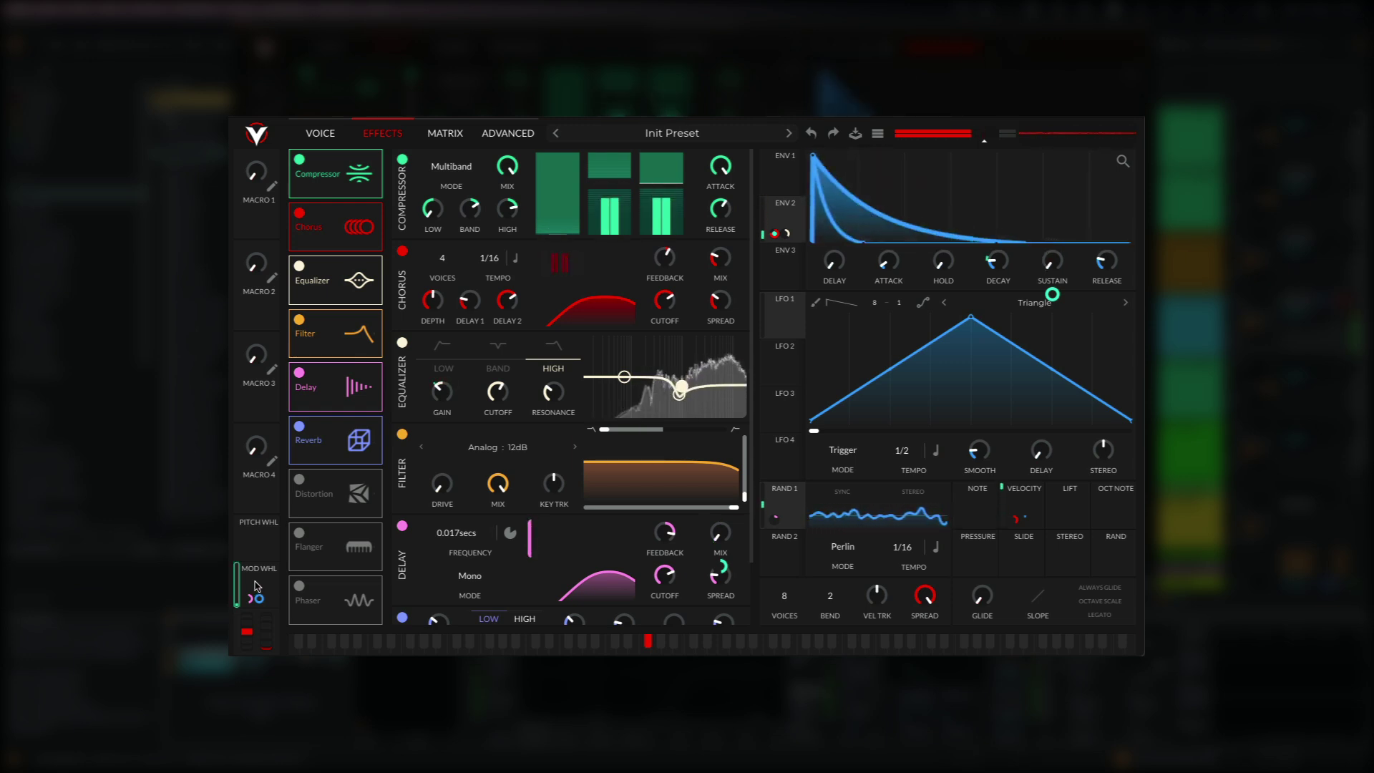
drag(258, 586, 892, 317)
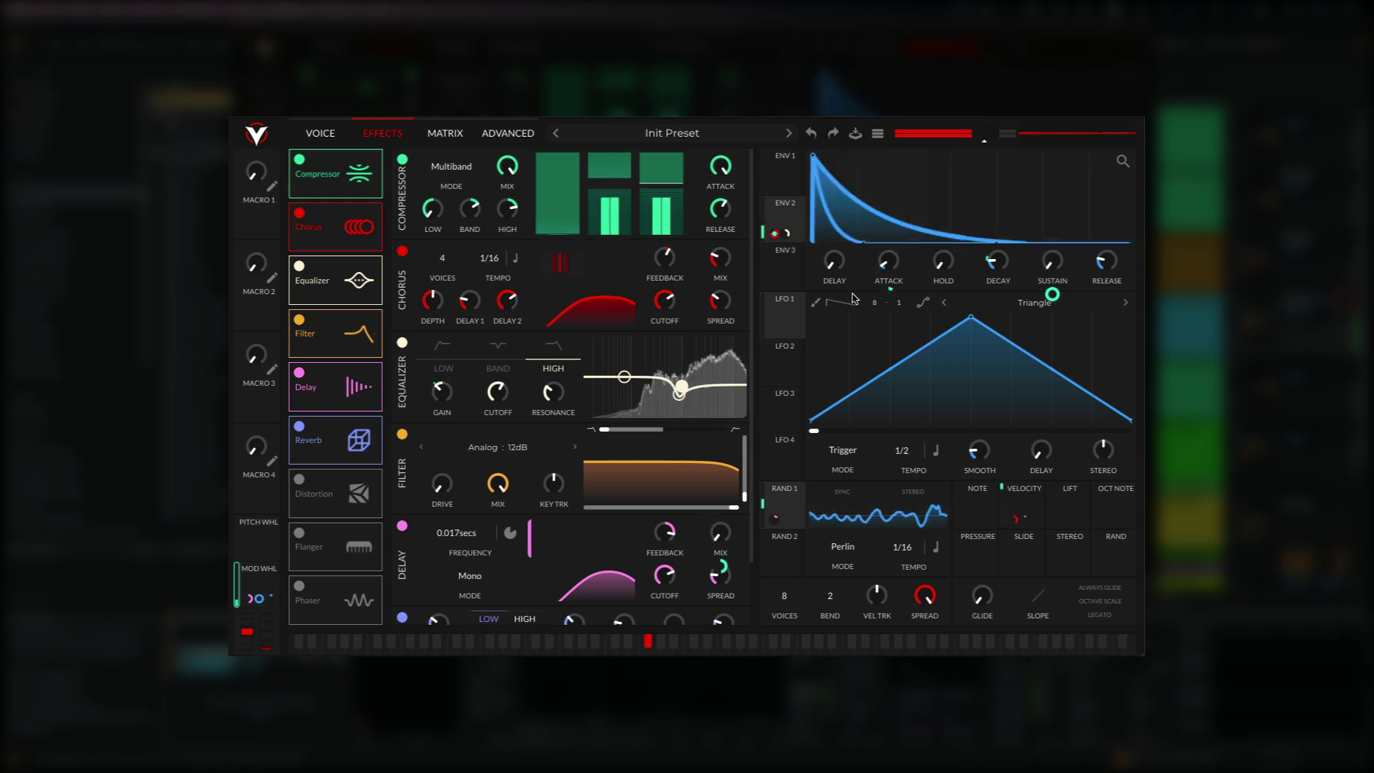
Step: Assign the mod wheel to the resonance and cutoff of Filter 1 on the sampler voice
click(320, 133)
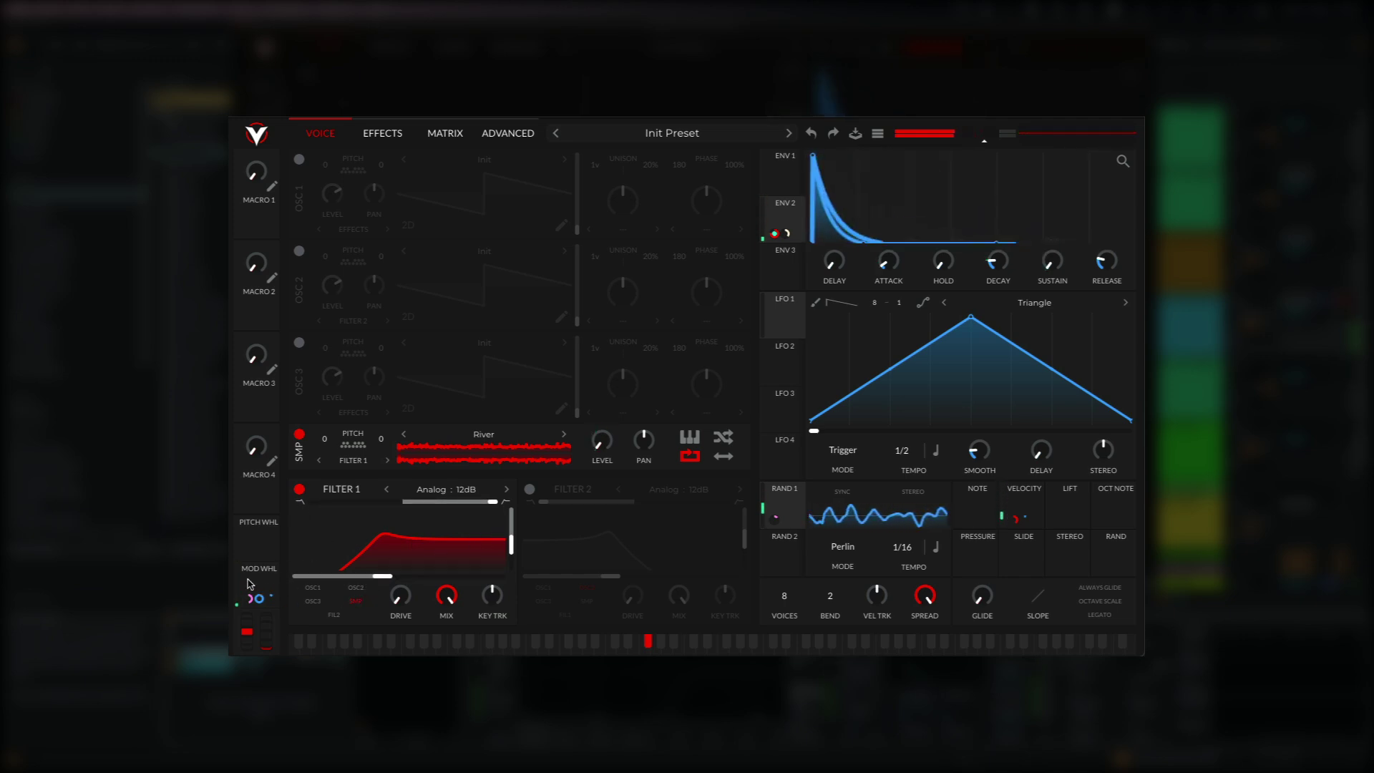
drag(255, 596, 486, 528)
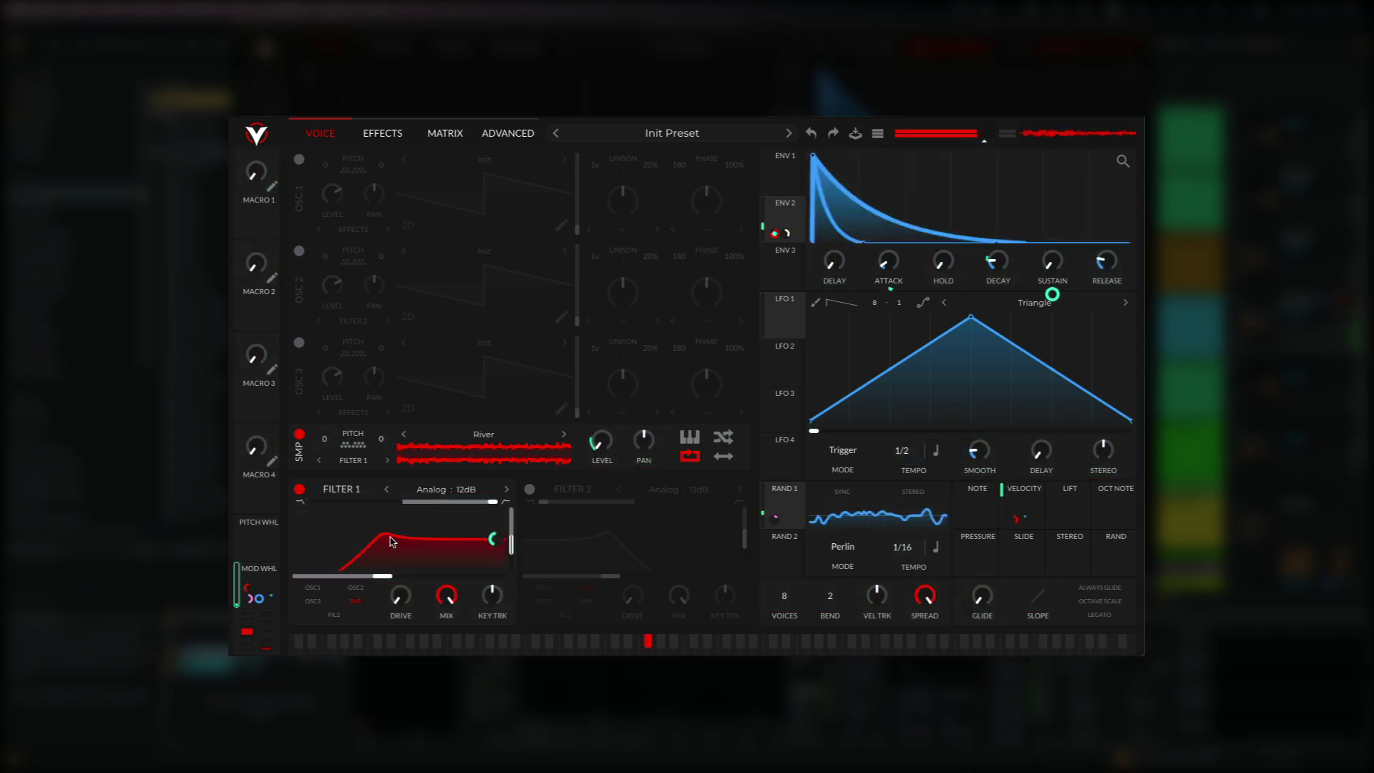
drag(264, 585, 383, 569)
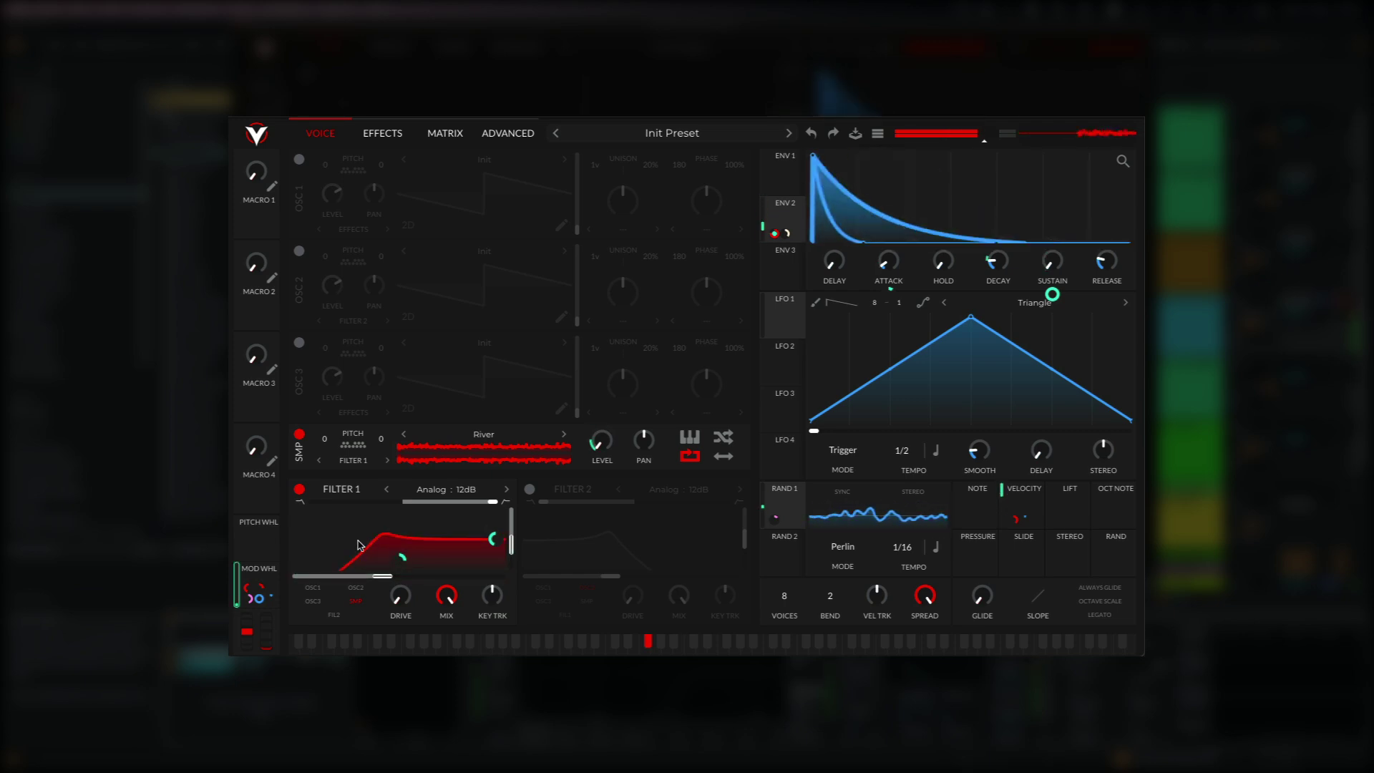
mouse_move(399, 569)
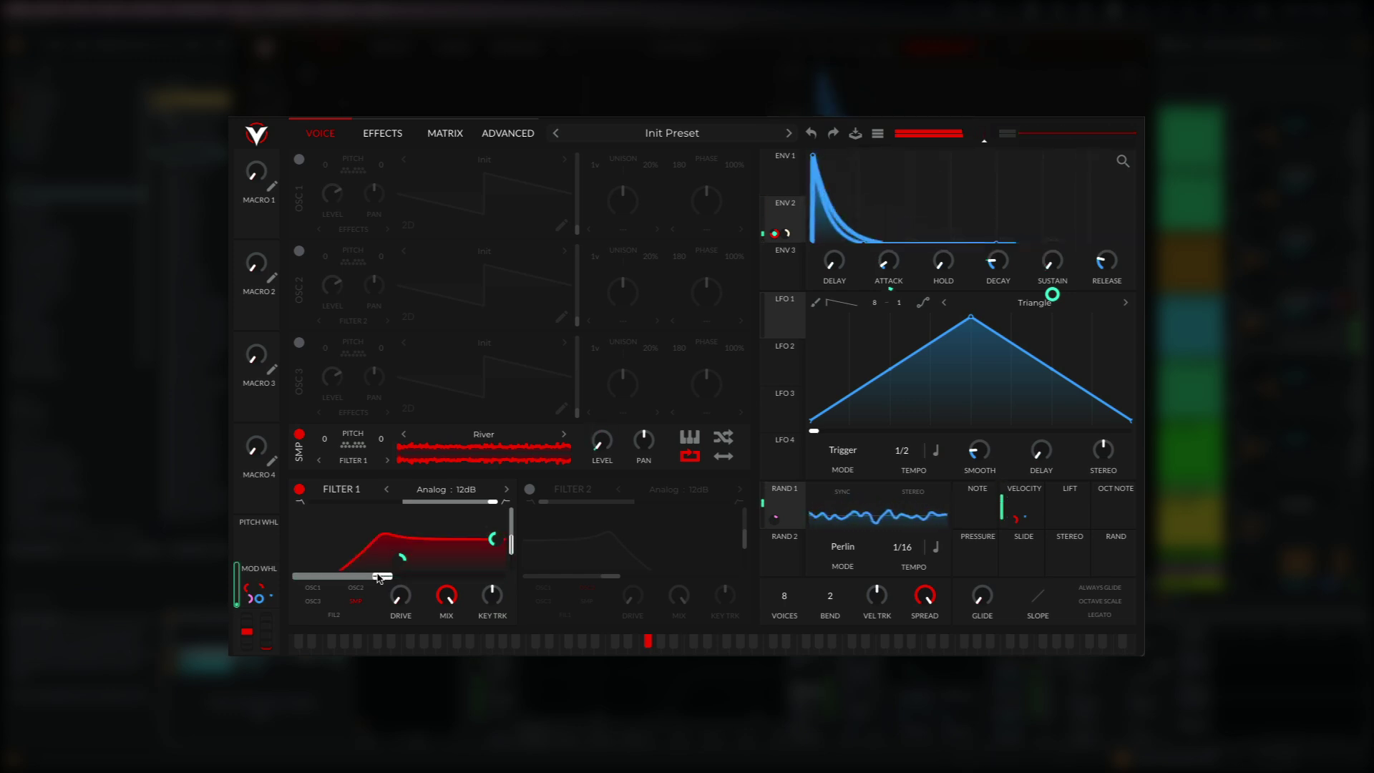
Step: Switch the equalizer's low band to a high-pass with a raised cutoff, and nudge the master output volume up
click(382, 133)
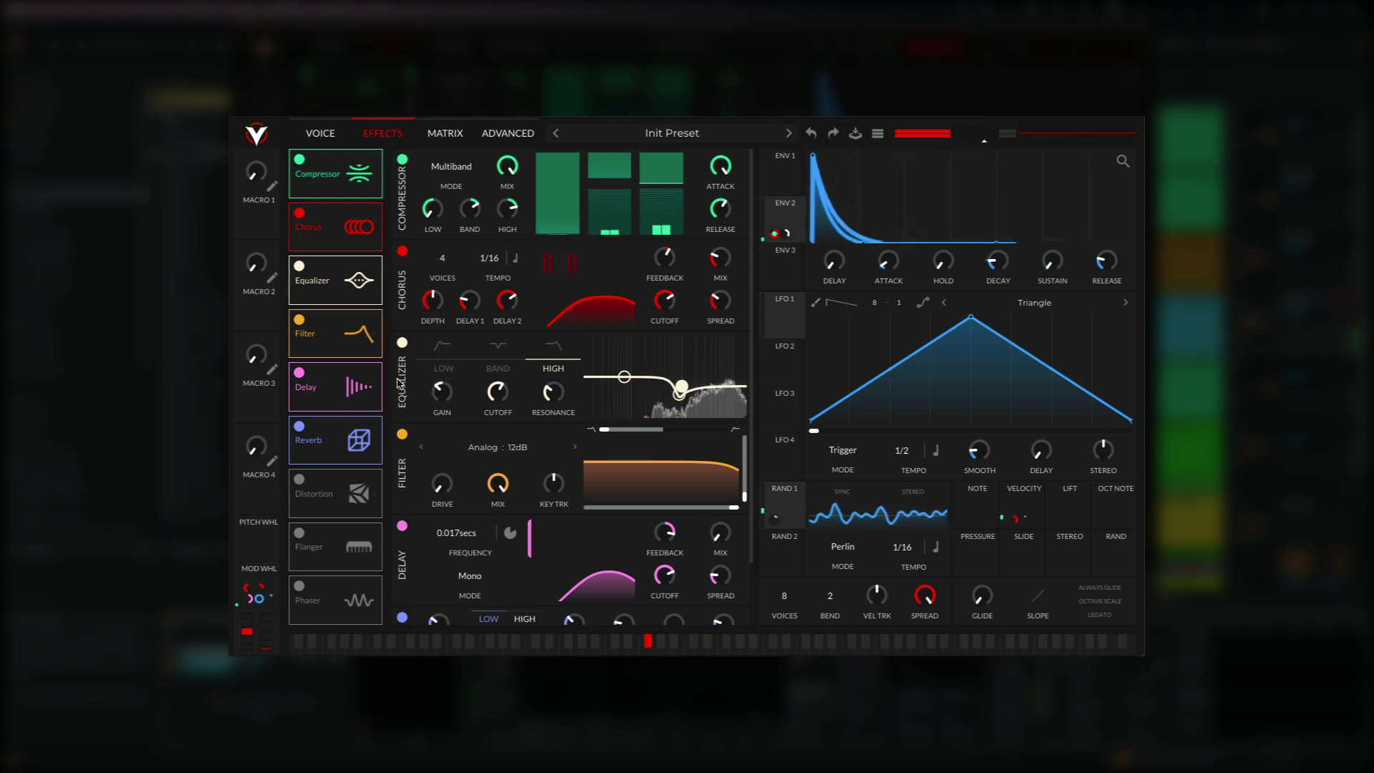
click(444, 358)
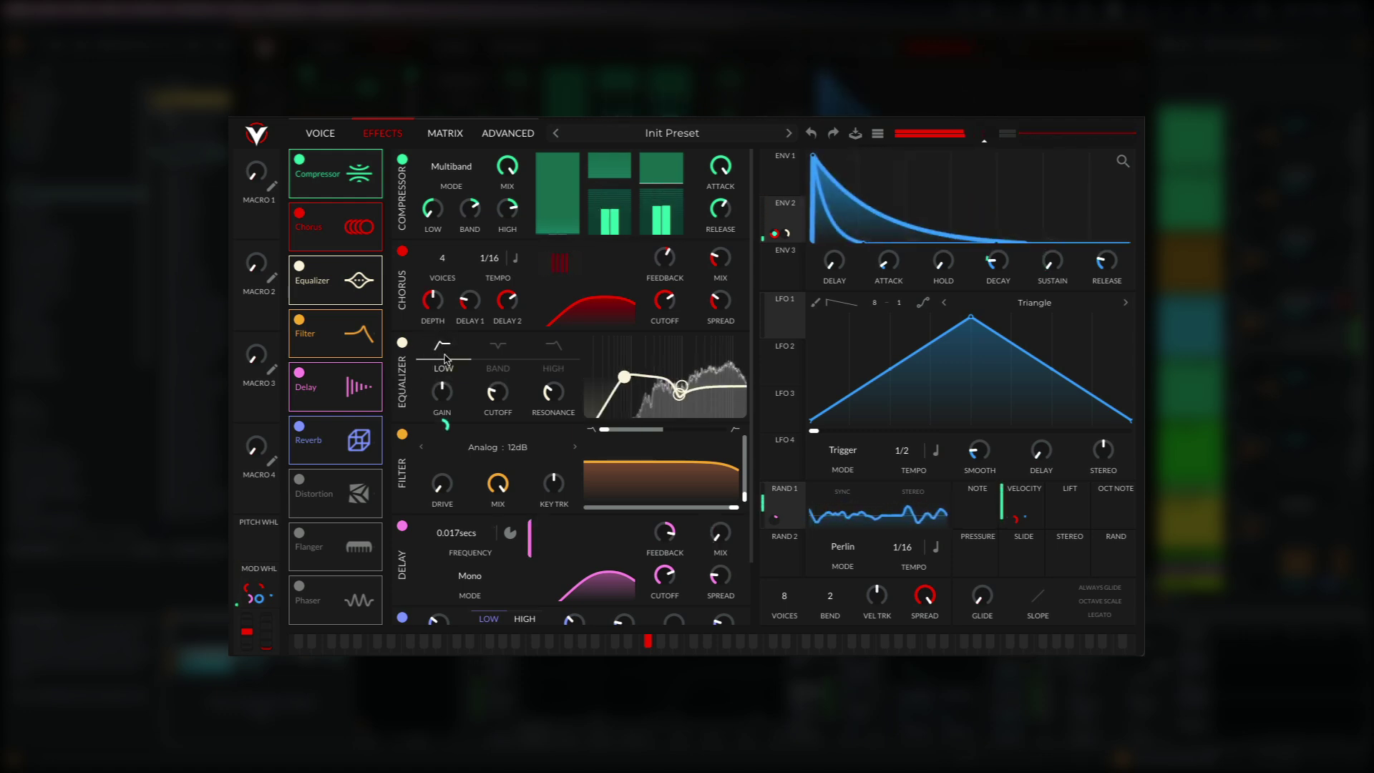
mouse_move(496, 401)
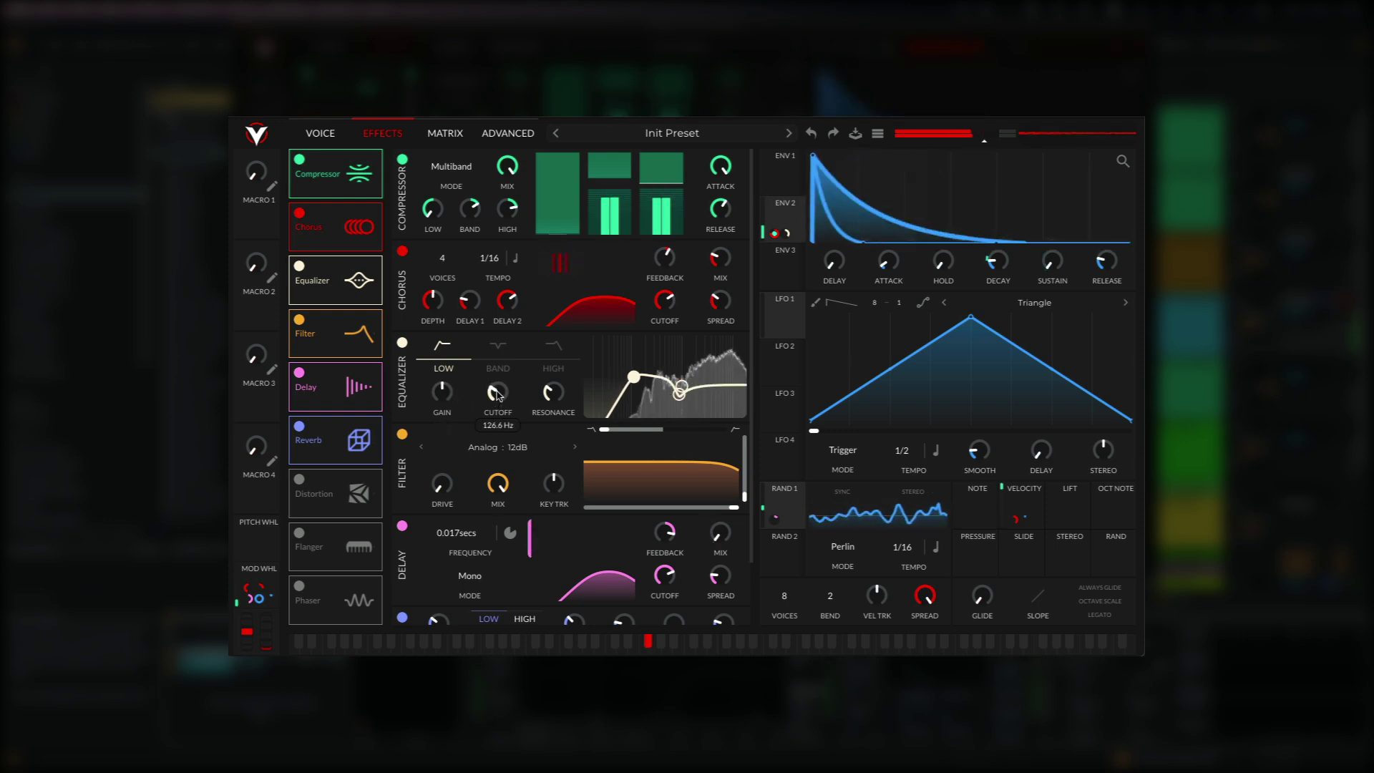
mouse_move(496, 401)
mouse_down()
mouse_move(504, 384)
mouse_move(505, 399)
mouse_up()
mouse_move(552, 403)
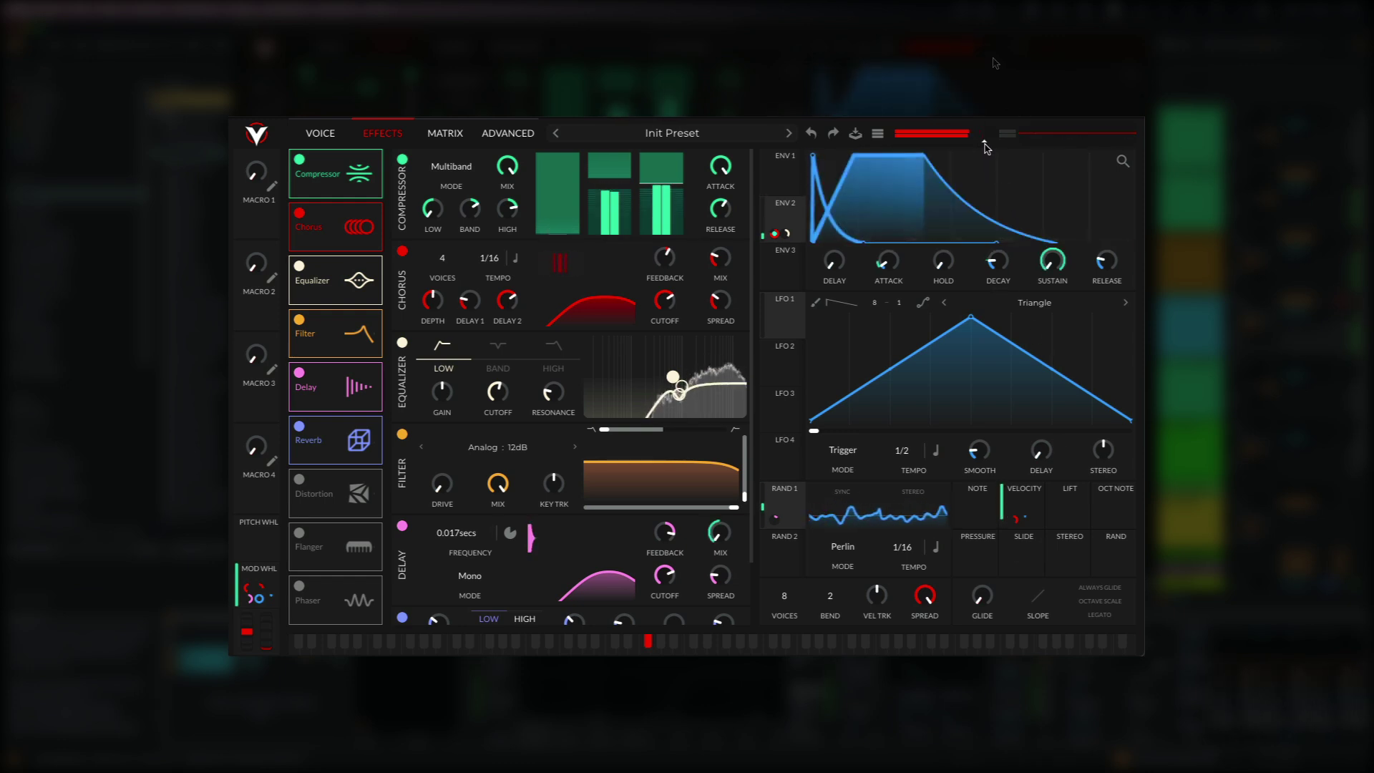
drag(984, 143, 992, 145)
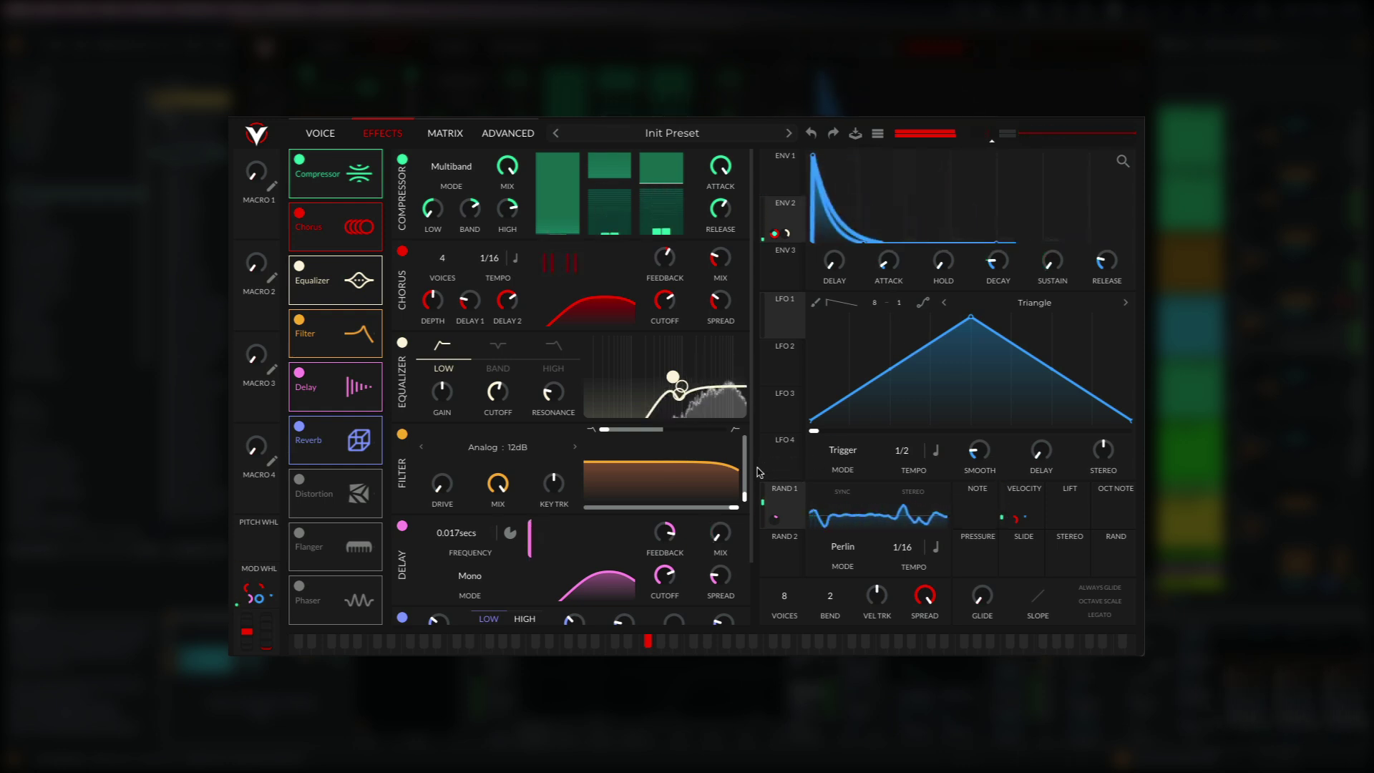